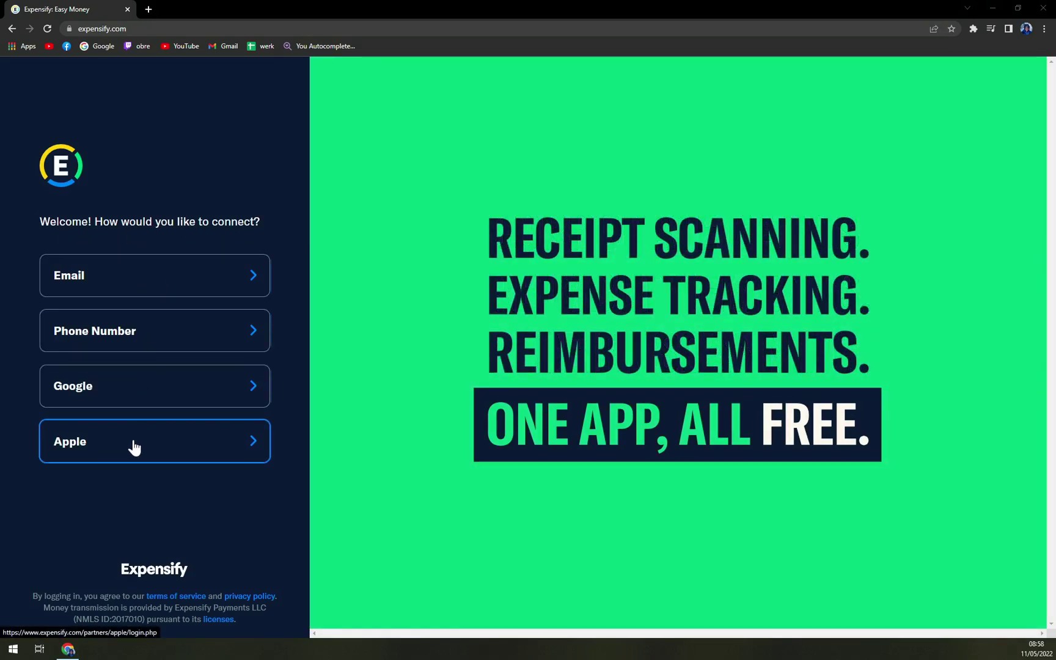
- Begin a Google sign-in and choose the account, then abandon it and return to the connection choices
left_click(130, 396)
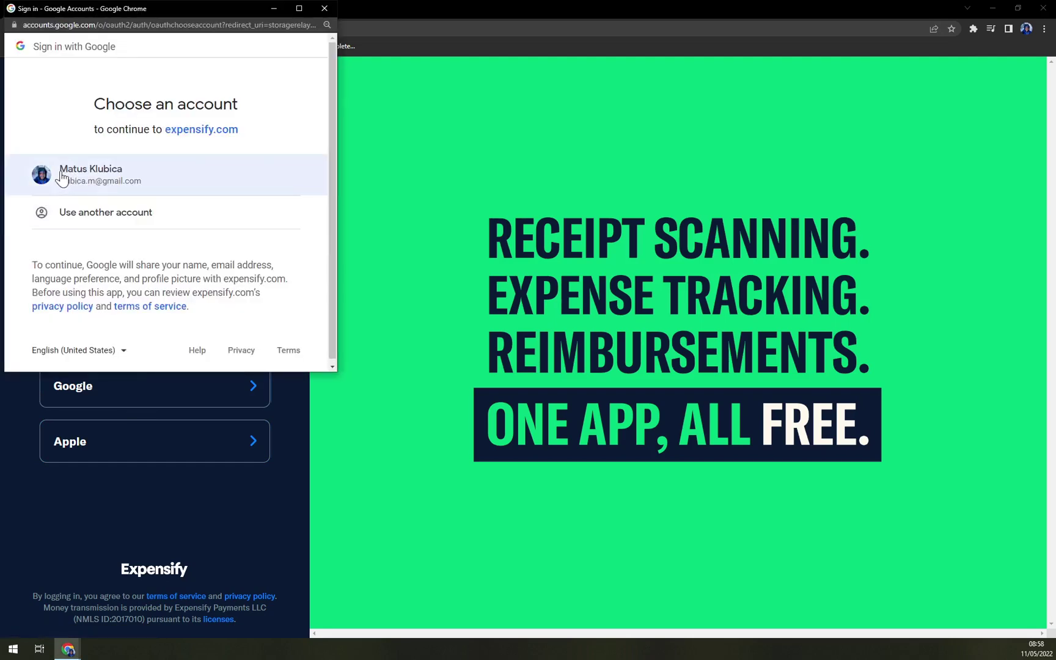
left_click(63, 179)
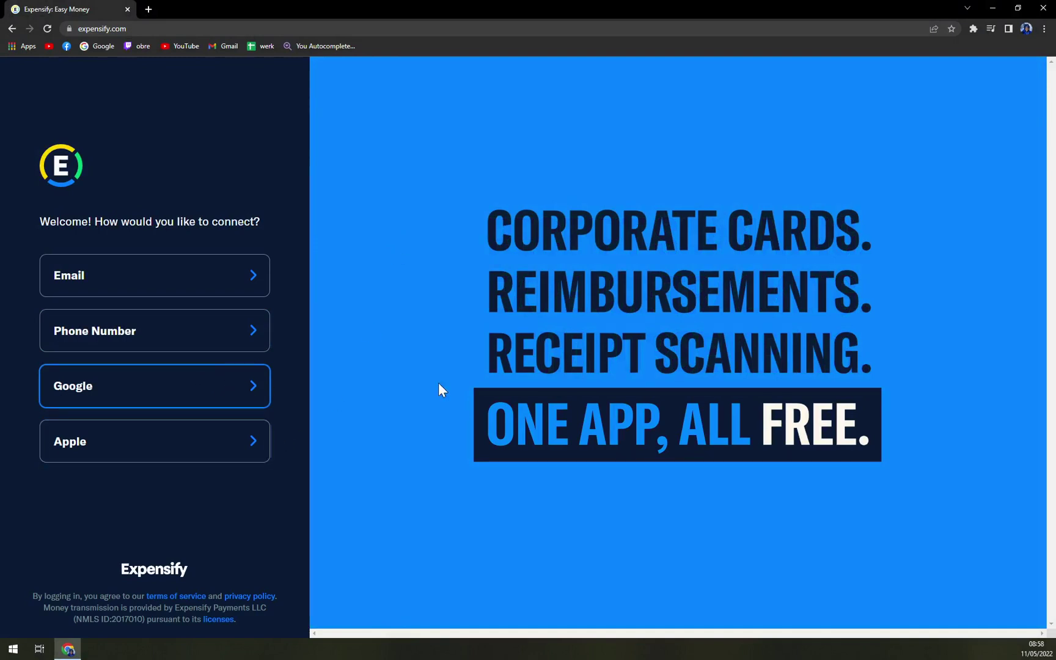
left_click(206, 395)
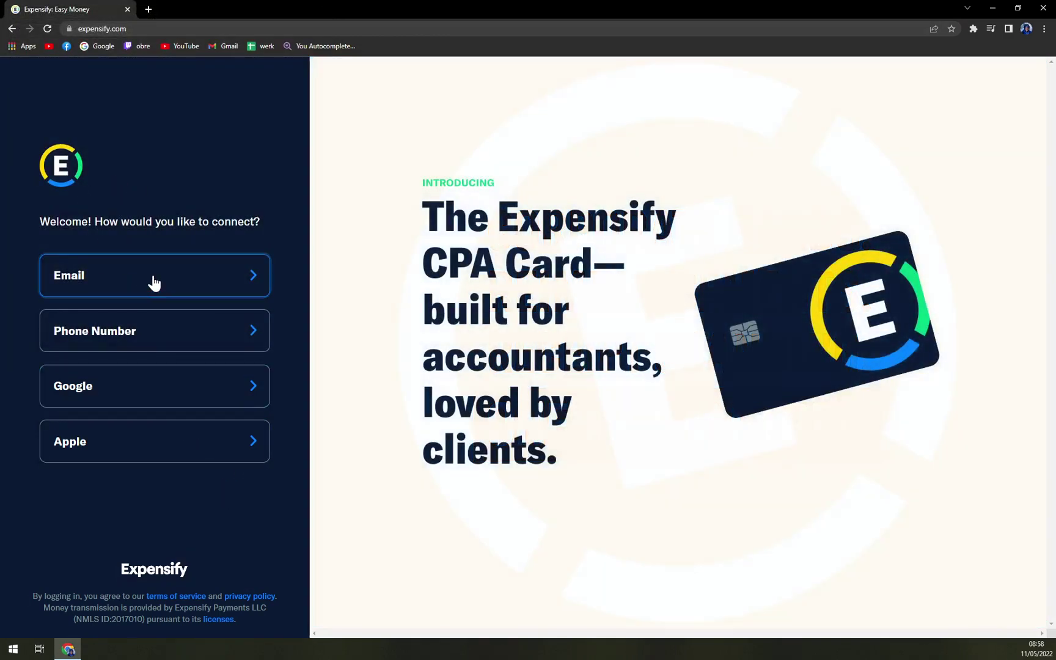
- Connect by email, enter the new account's email address, and join Expensify
left_click(154, 275)
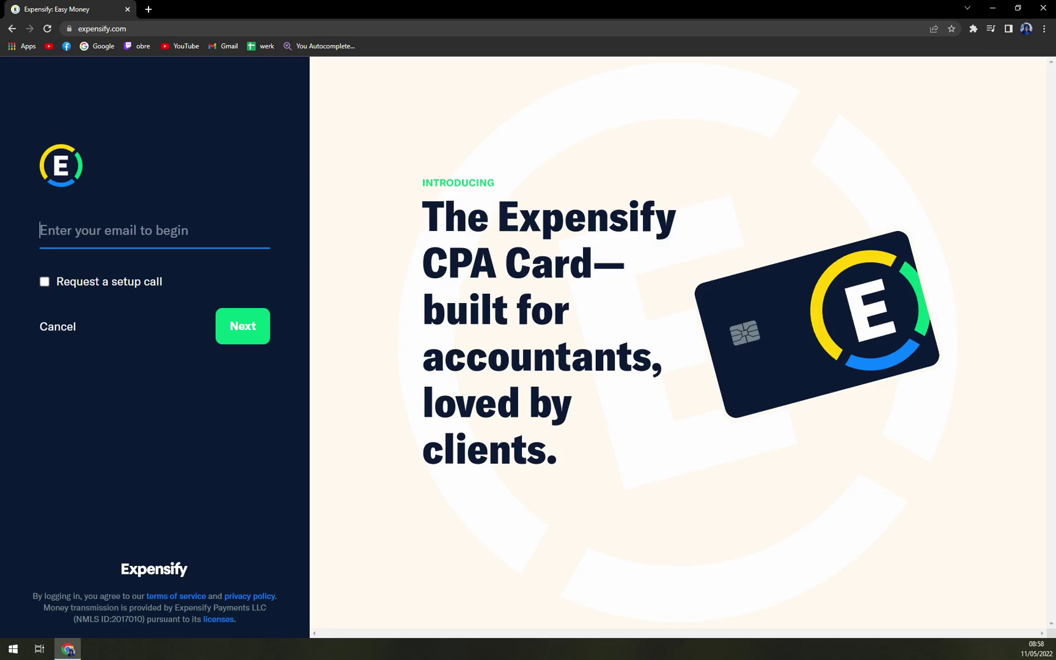
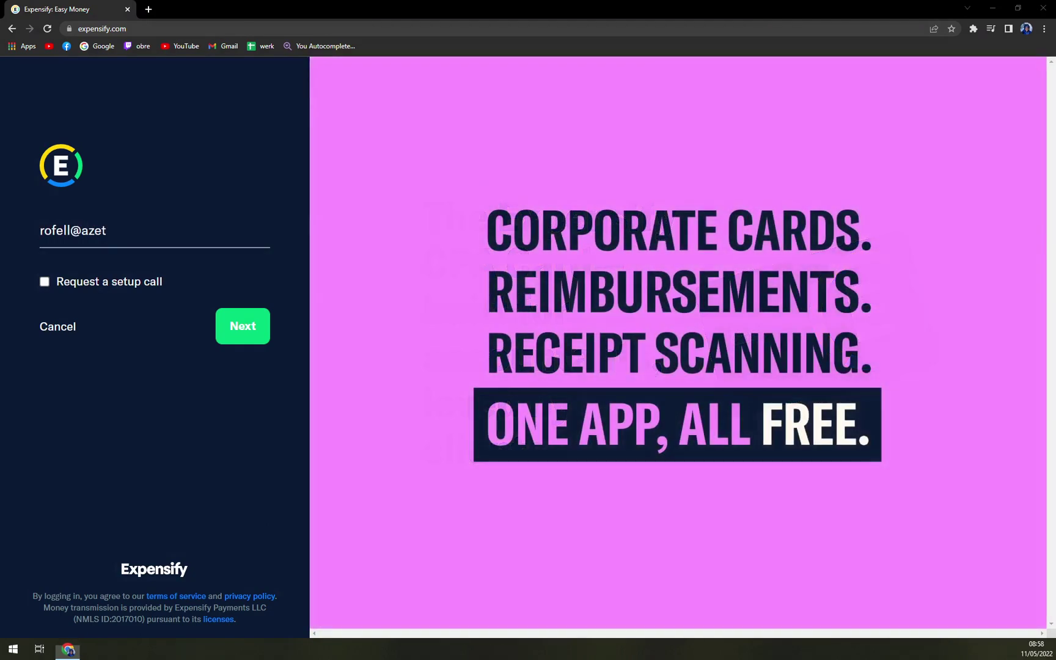
key("alt+Tab")
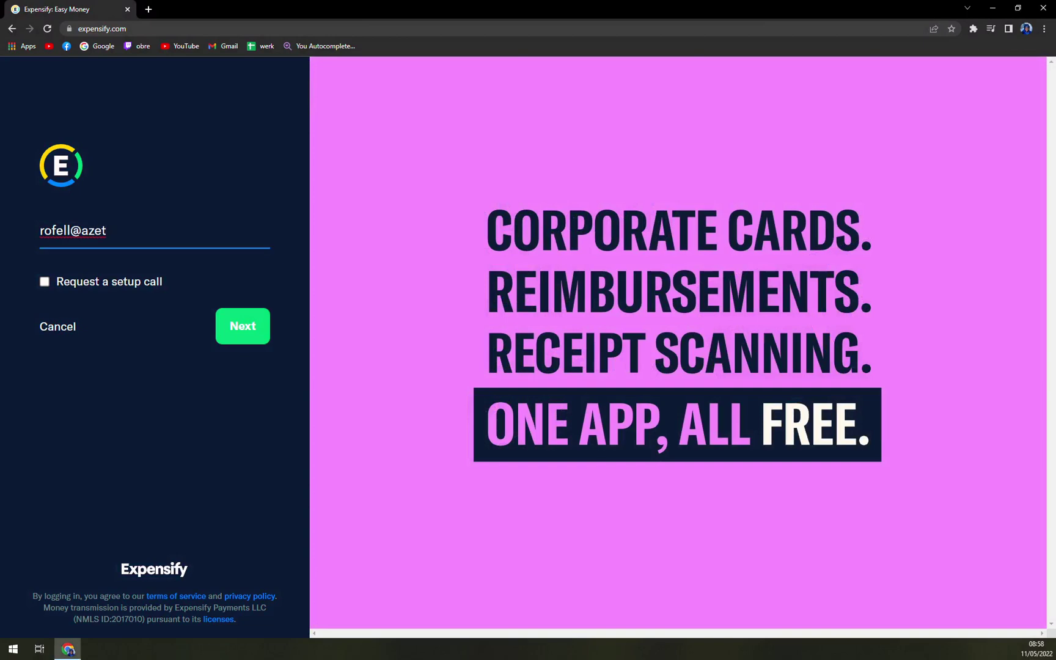
left_click(259, 327)
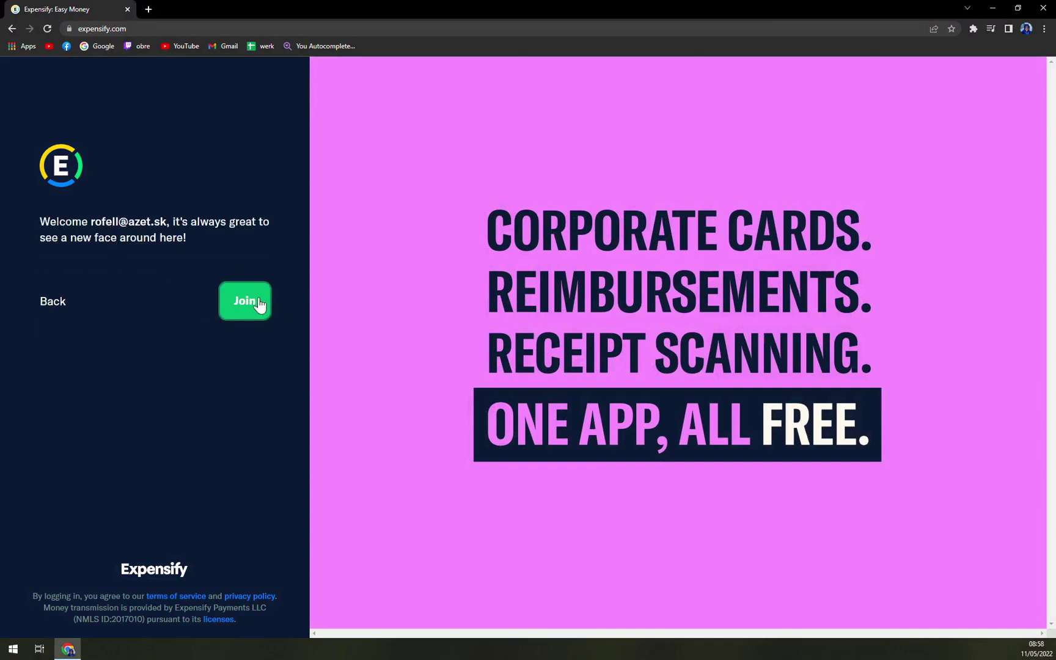
left_click(263, 308)
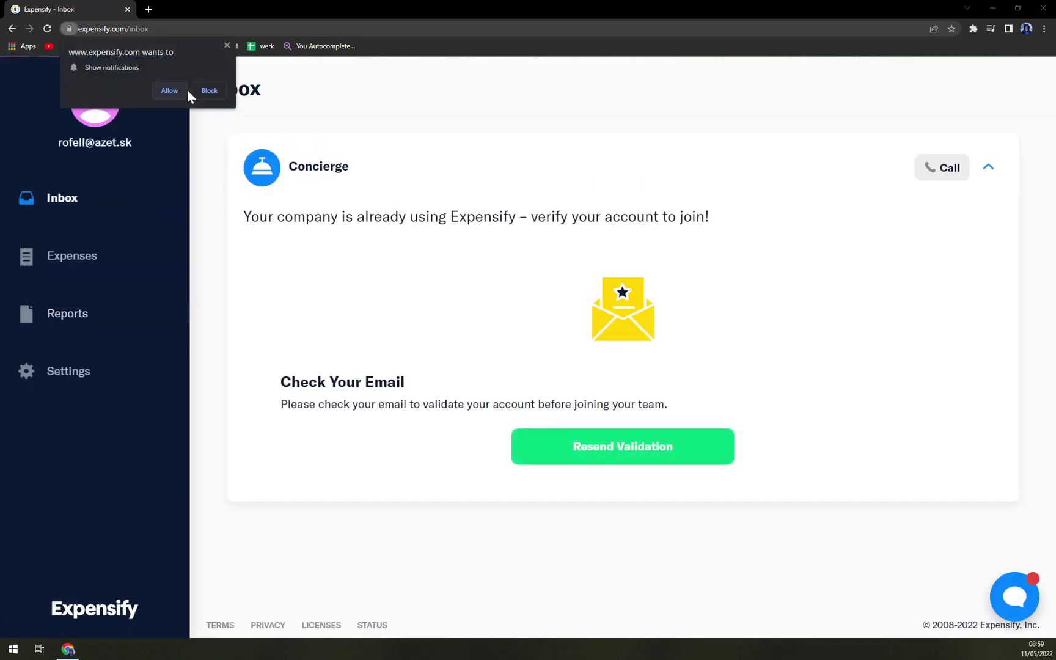
- Dismiss the browser's notification request and select part of the verification message
left_click(230, 47)
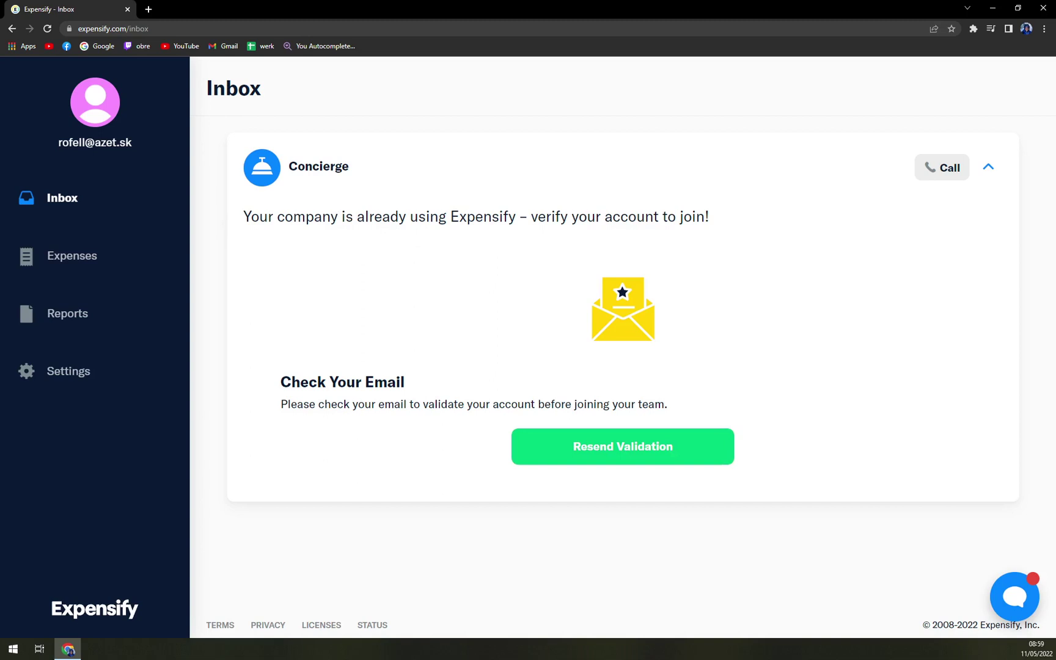
left_click_drag(476, 217, 725, 225)
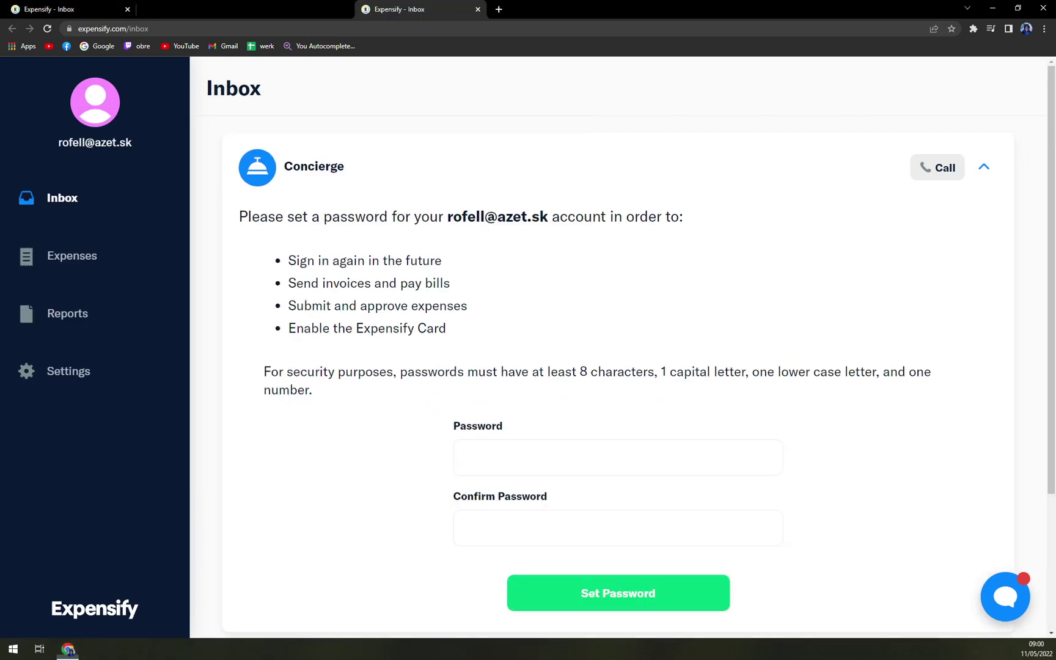
left_click(480, 426)
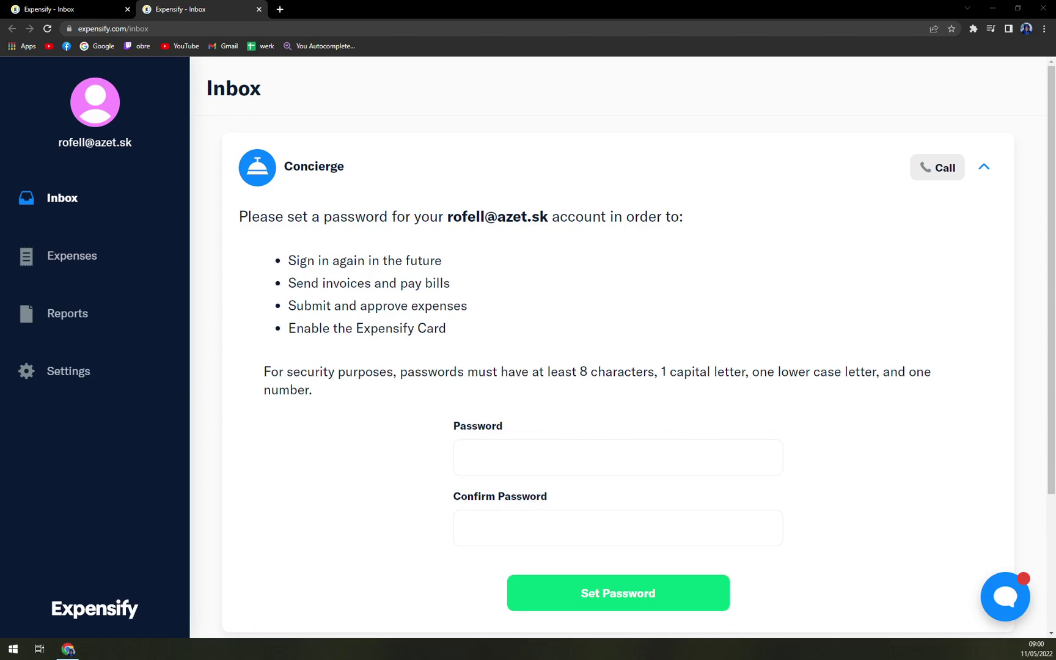
key("alt+Tab")
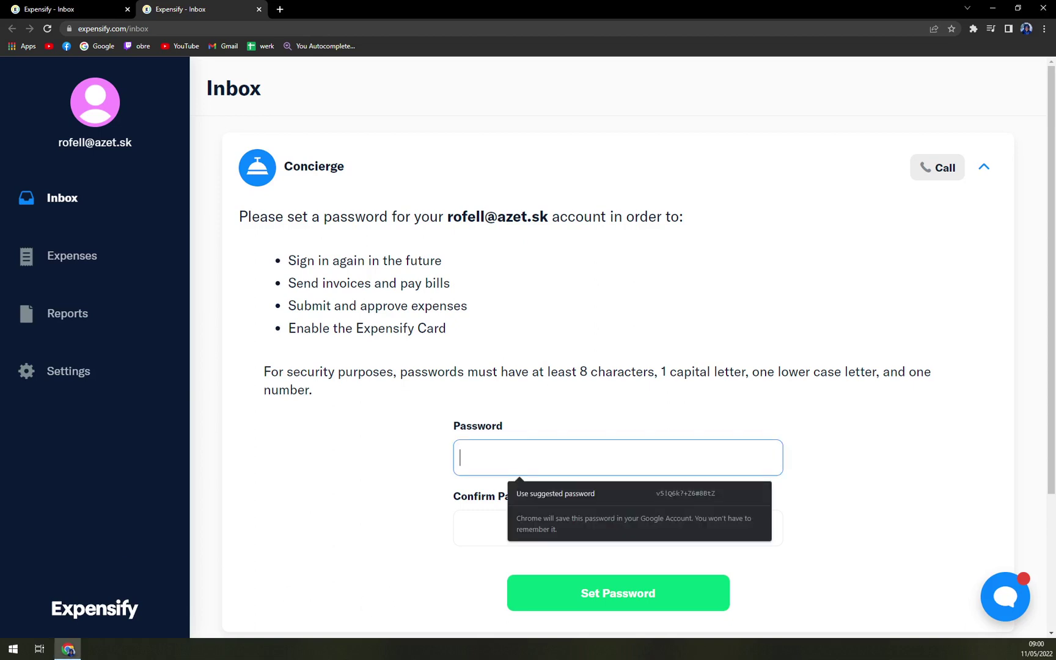
key("alt+Tab")
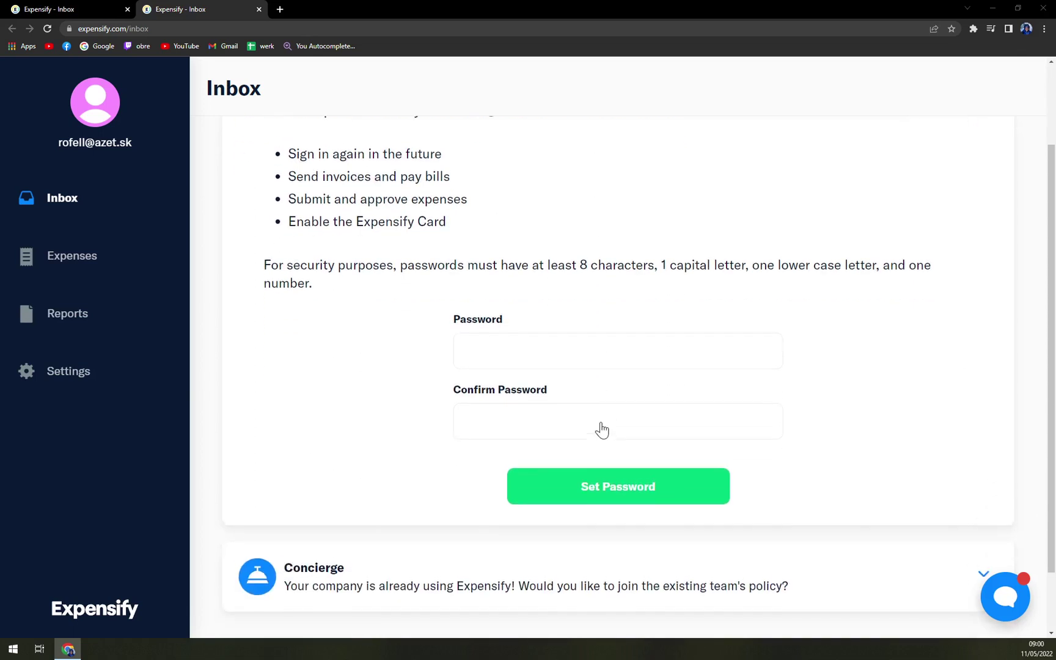
scroll(599, 430, "up", 3)
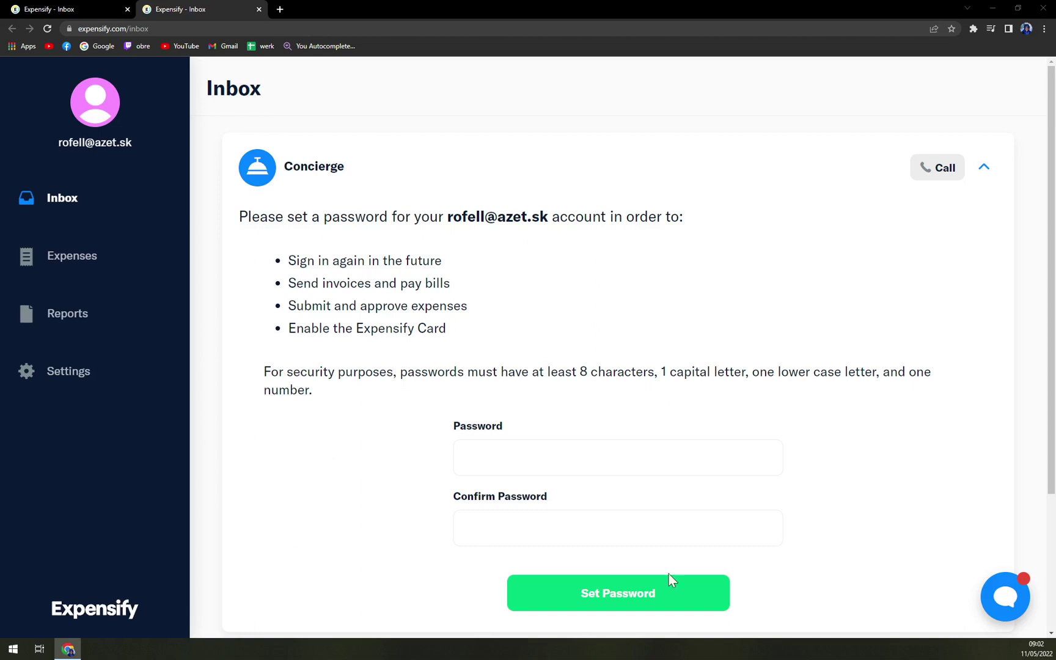
- Enter and confirm the account password, set it, and decline saving it in Chrome
left_click(483, 458)
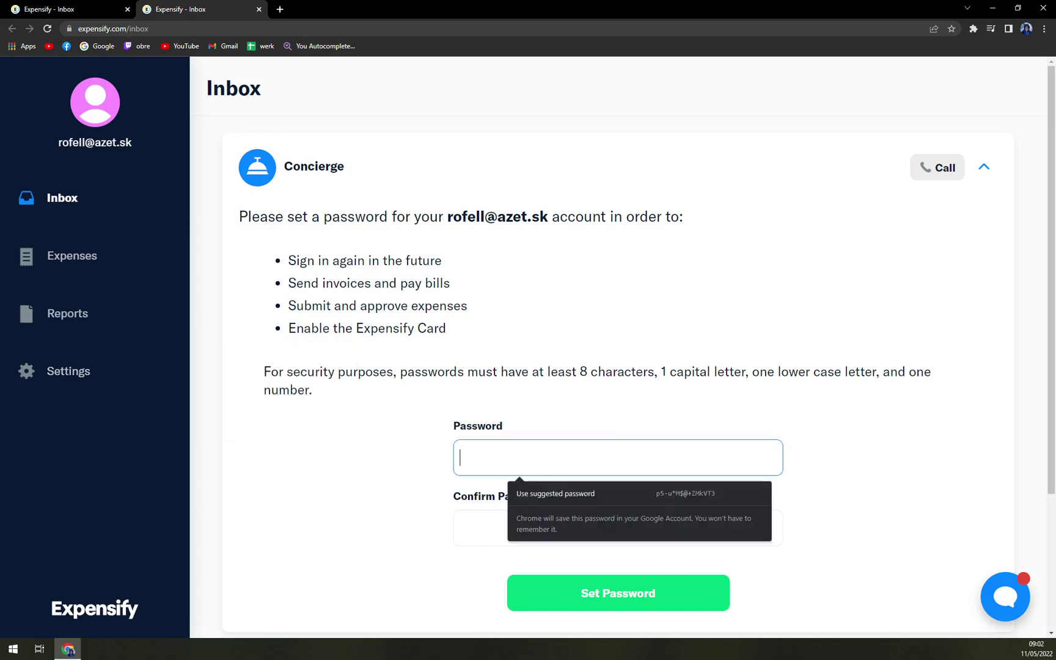
type("•••••••••••")
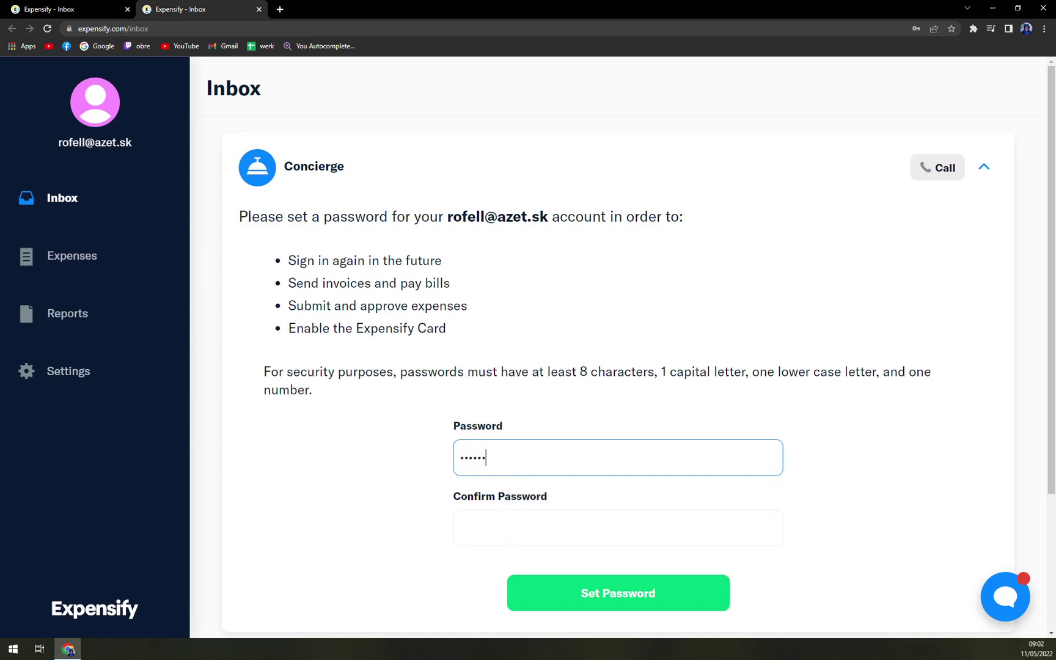
left_click(465, 528)
type("••••••")
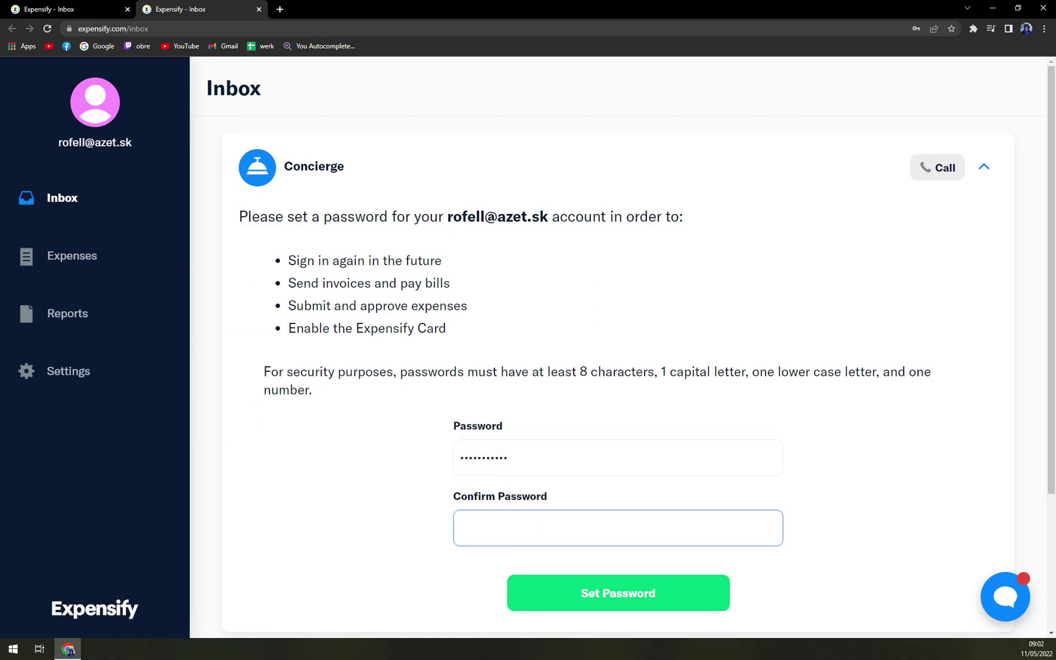
type("•••••")
left_click(707, 604)
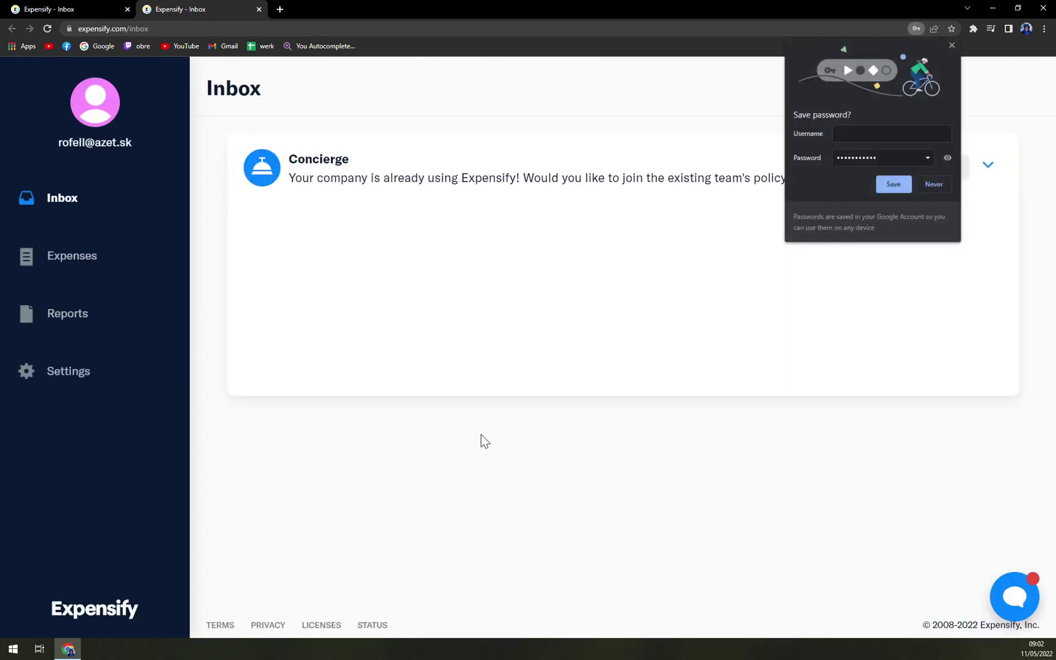
left_click(927, 183)
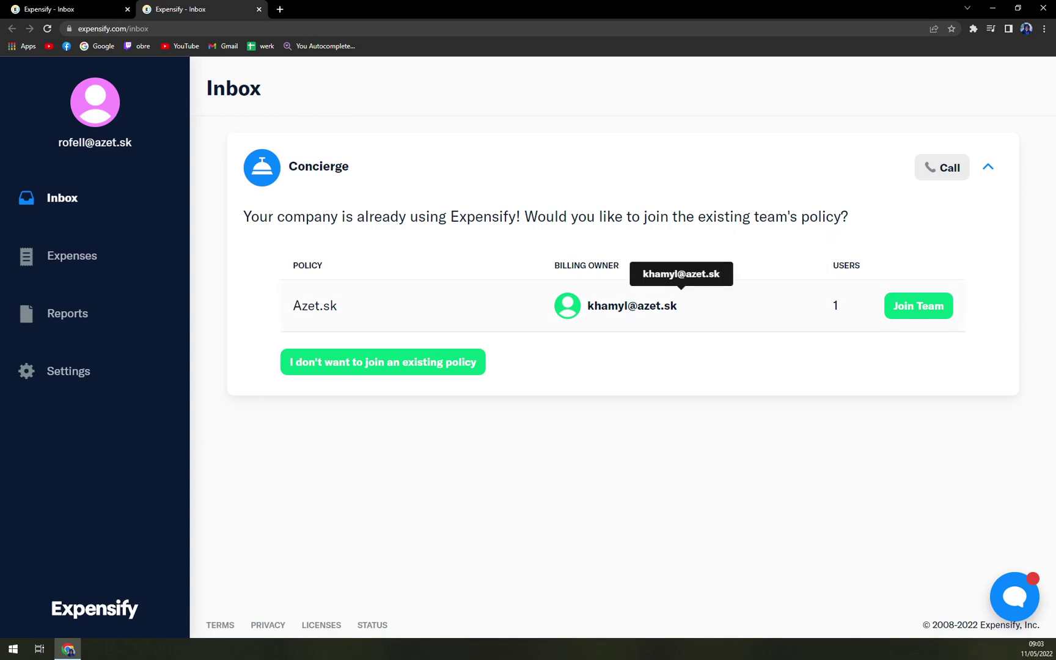
- Decline joining the existing Azet.sk team policy
left_click(437, 368)
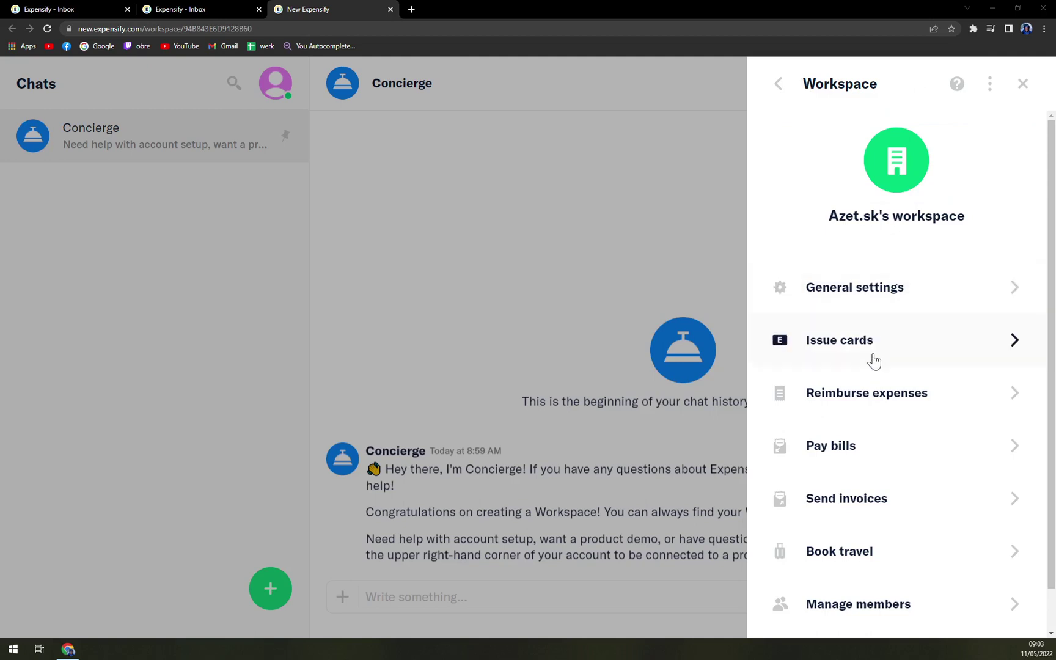
- View the workspace's Connect bank account options: Plaid online or manual
scroll(872, 416, "down", 1)
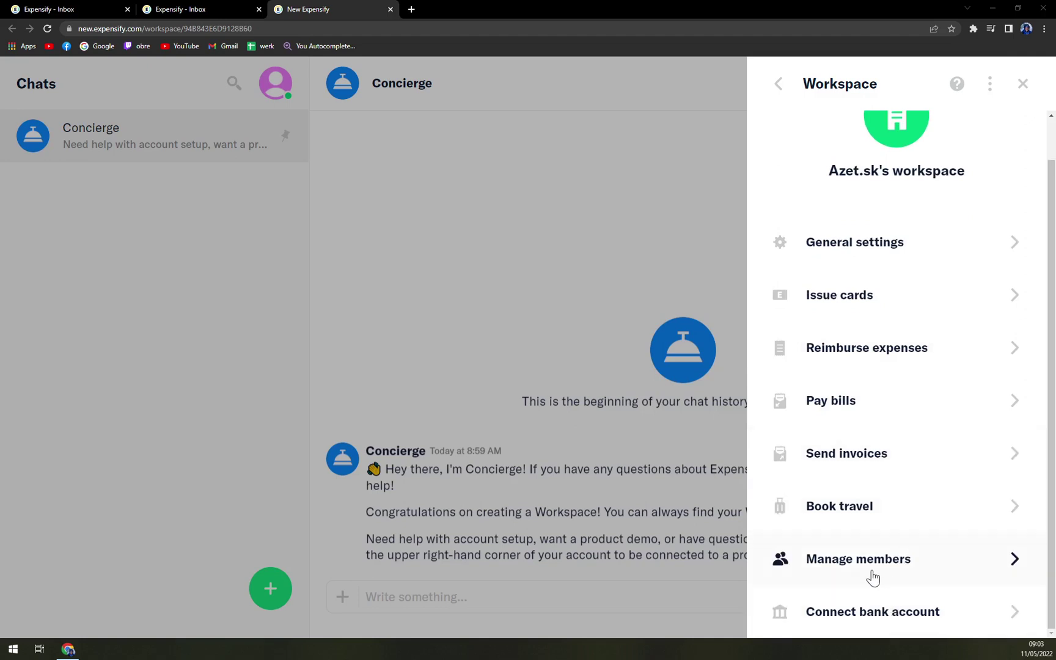
left_click(879, 611)
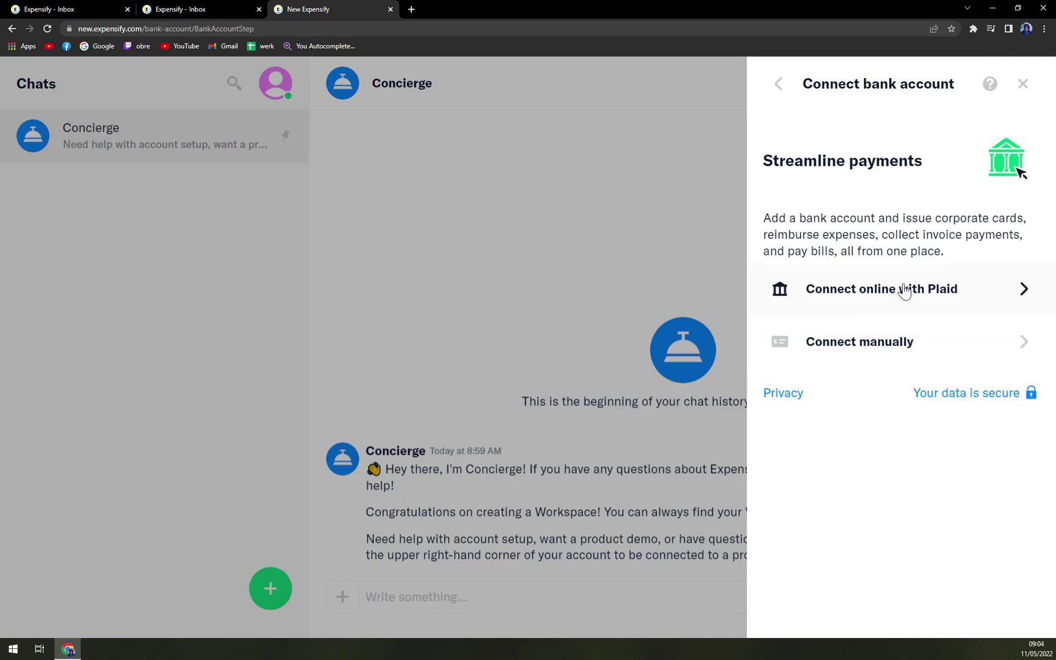
- Back out of the workspace menu and close the account settings
left_click(782, 87)
left_click(786, 94)
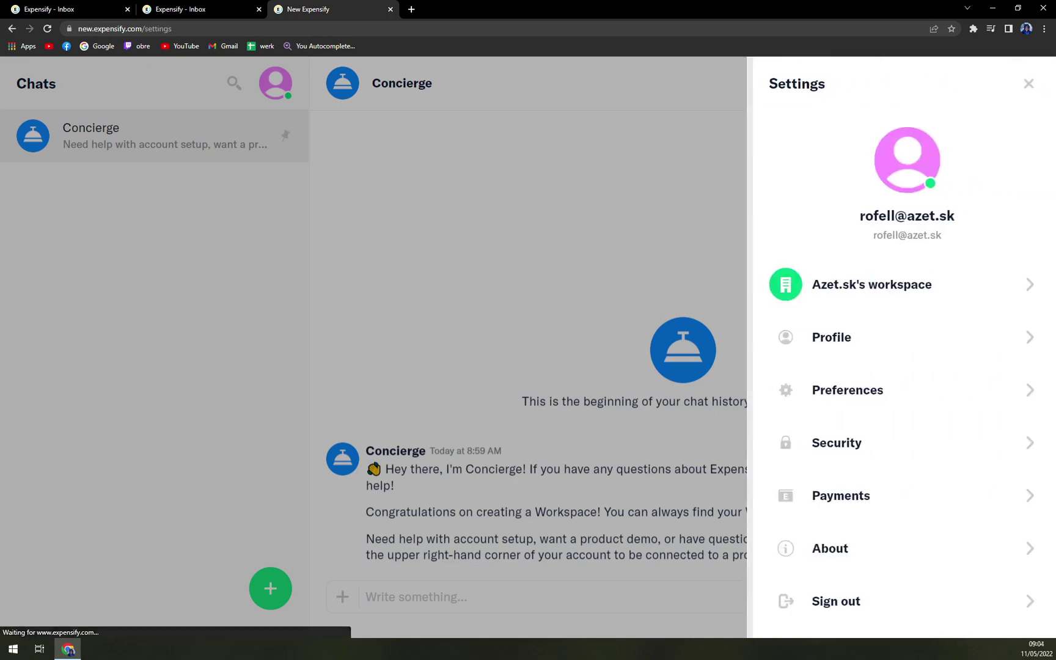
left_click(1022, 83)
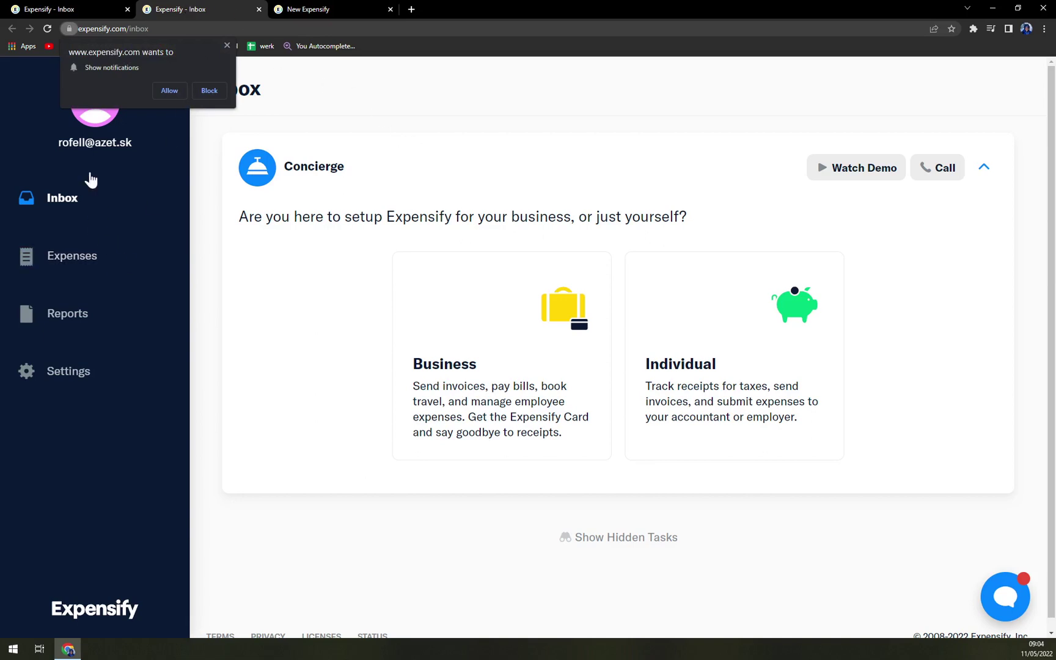
- Go to the classic Inbox, close the New Expensify tab, and dismiss the notification request
left_click(52, 200)
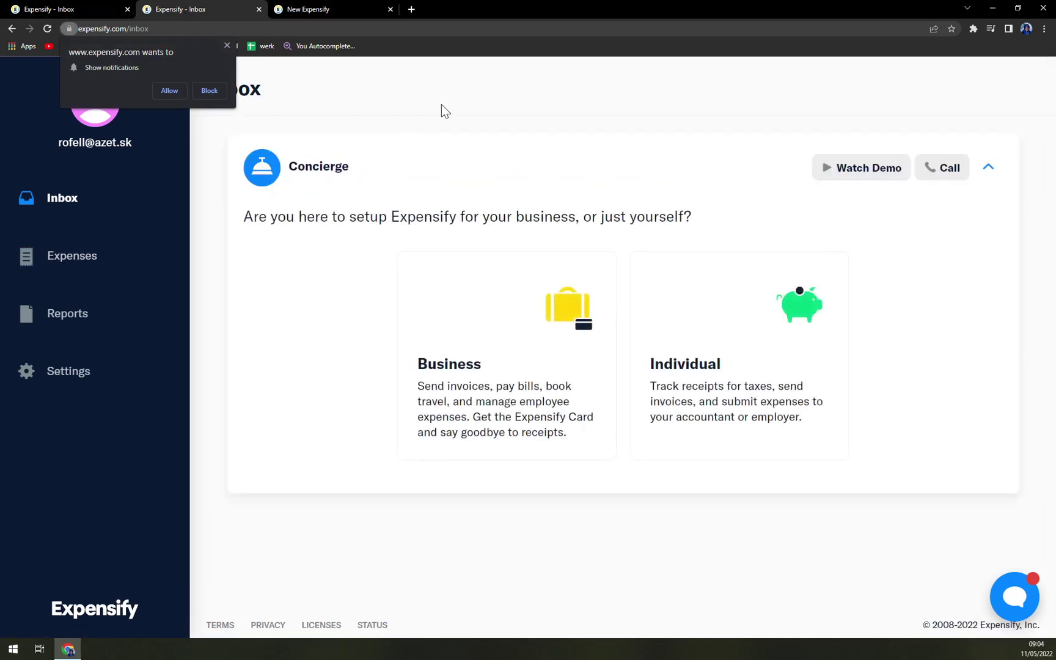
left_click(287, 7)
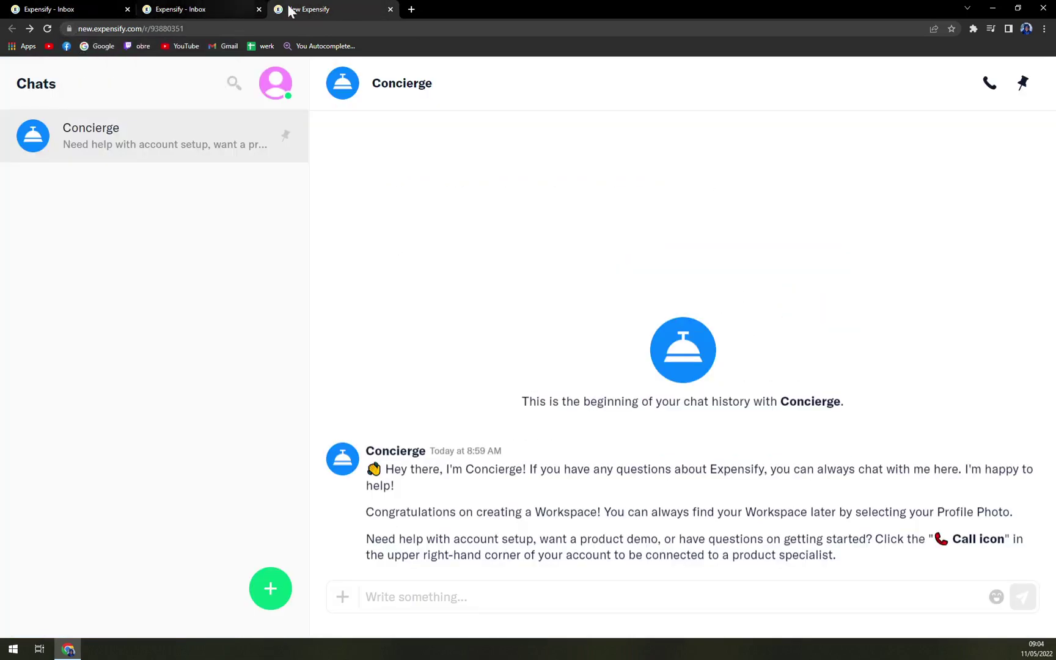
left_click(390, 9)
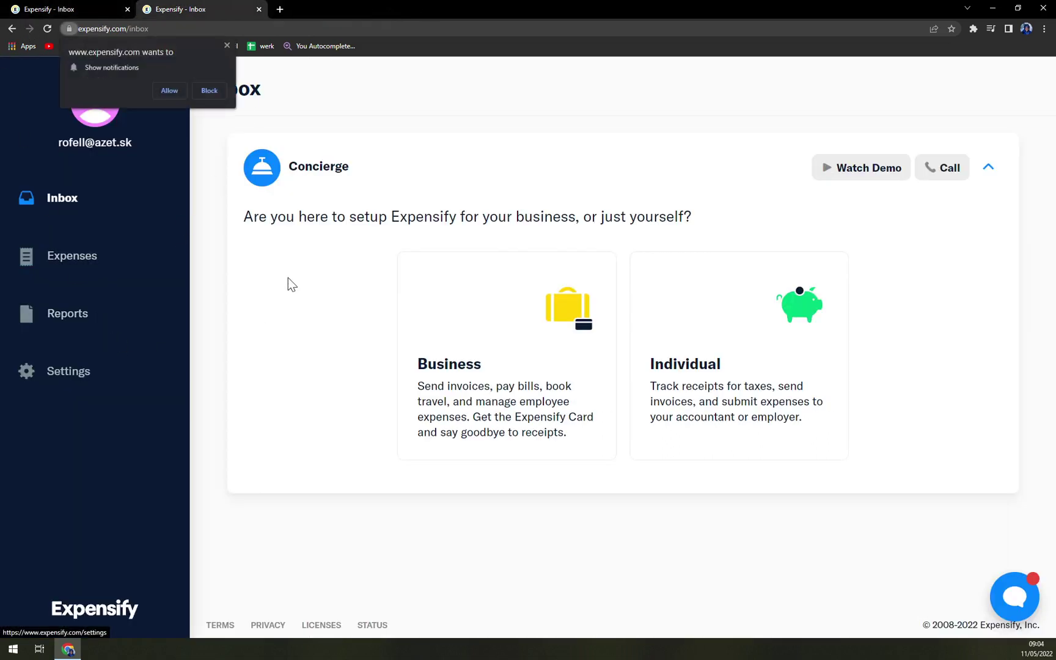
left_click(173, 88)
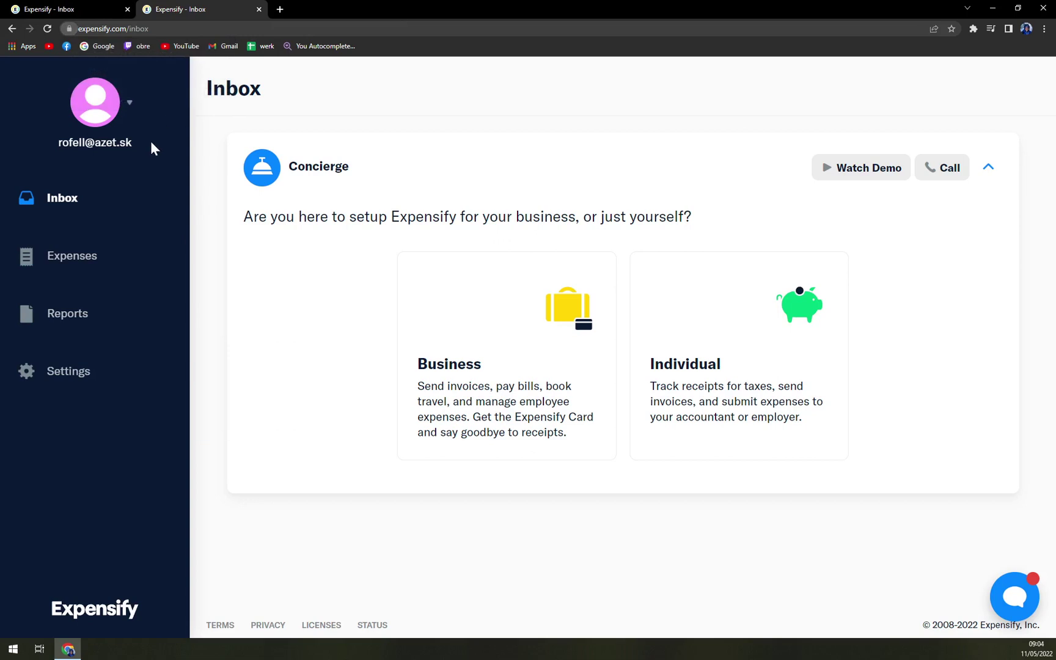
- Start a manual expense for merchant Mcdonald's with a total of 20 EUR
left_click(138, 101)
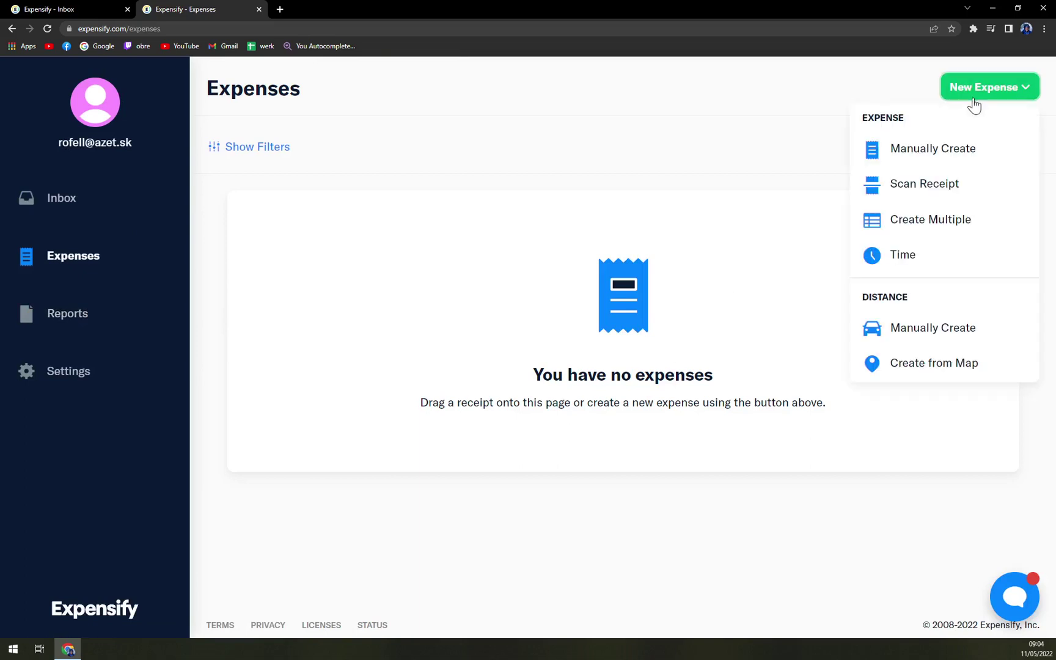
left_click(934, 156)
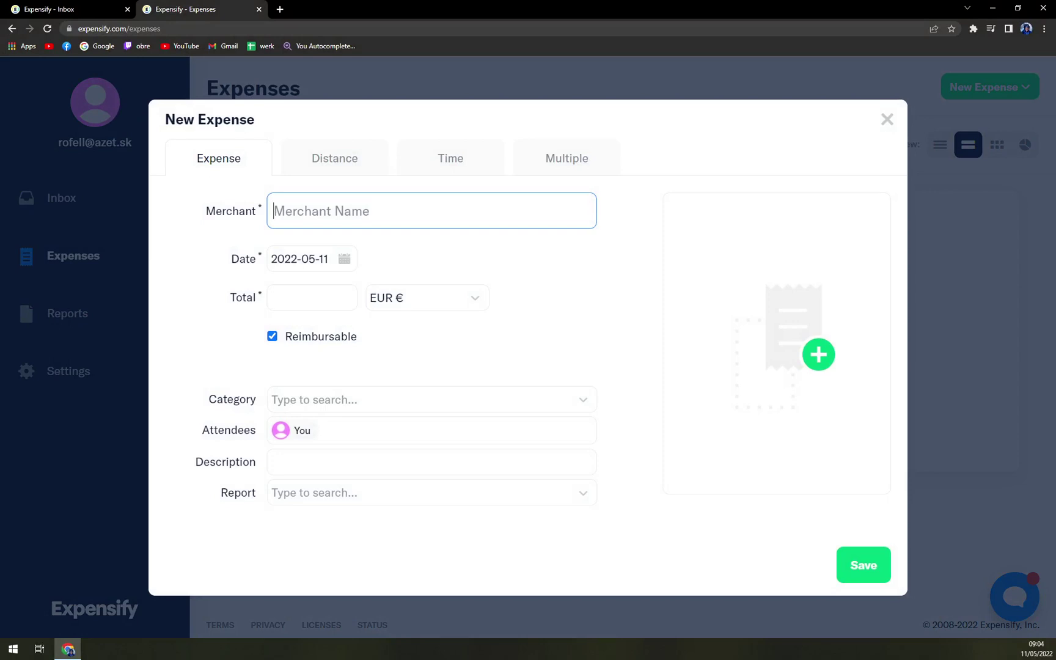
type("Mcdonald's")
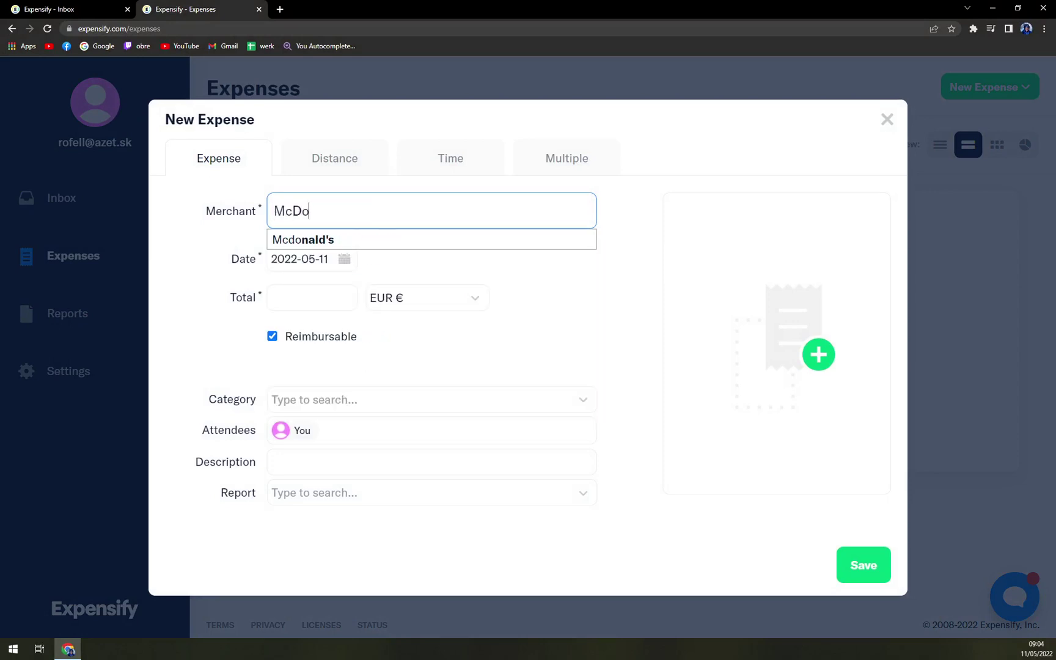
key("Escape")
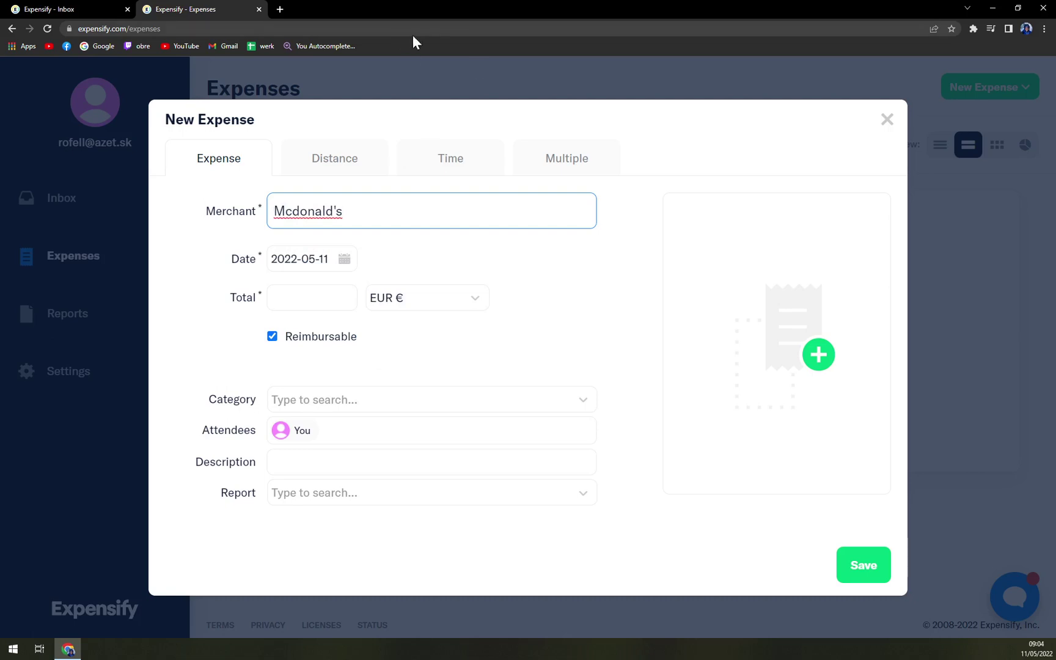
key("Tab")
type("20")
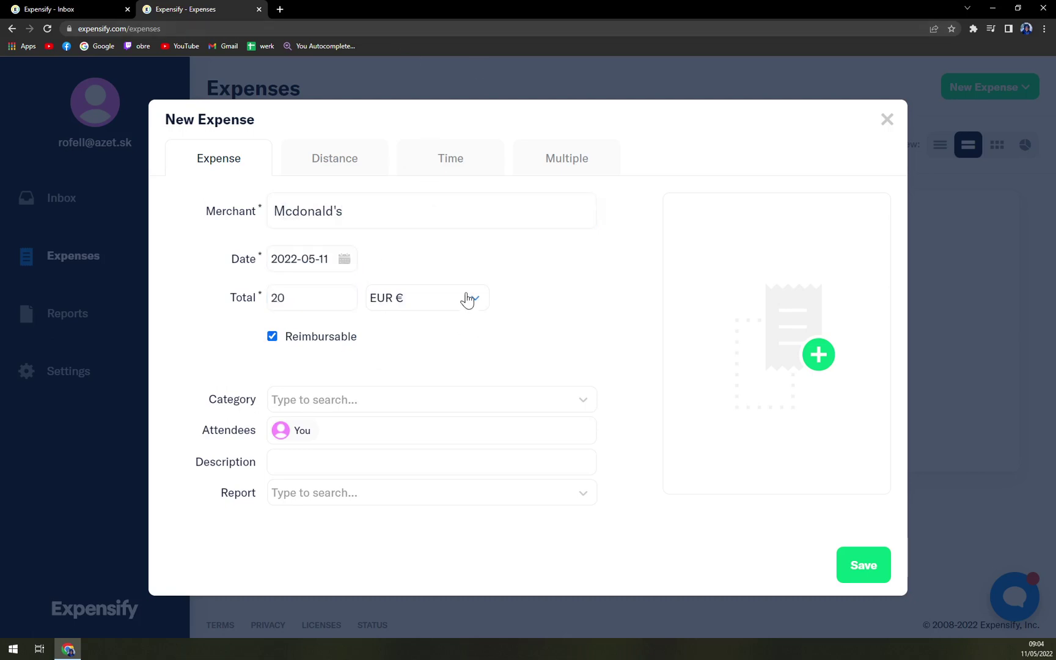
left_click(466, 299)
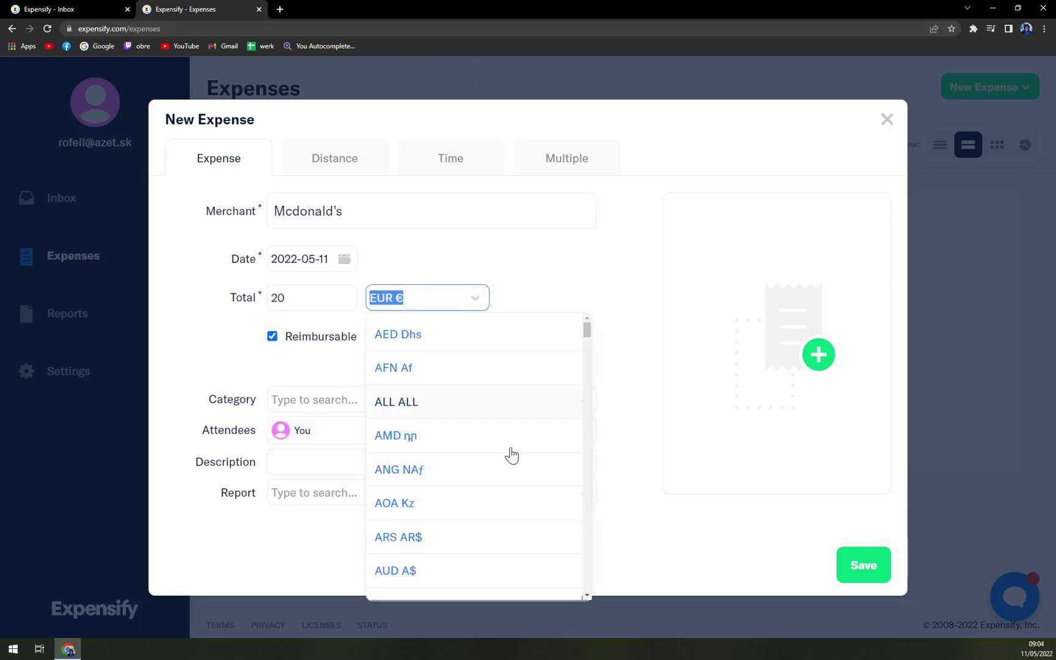
scroll(443, 408, "down", 3)
scroll(477, 367, "up", 2)
key("Escape")
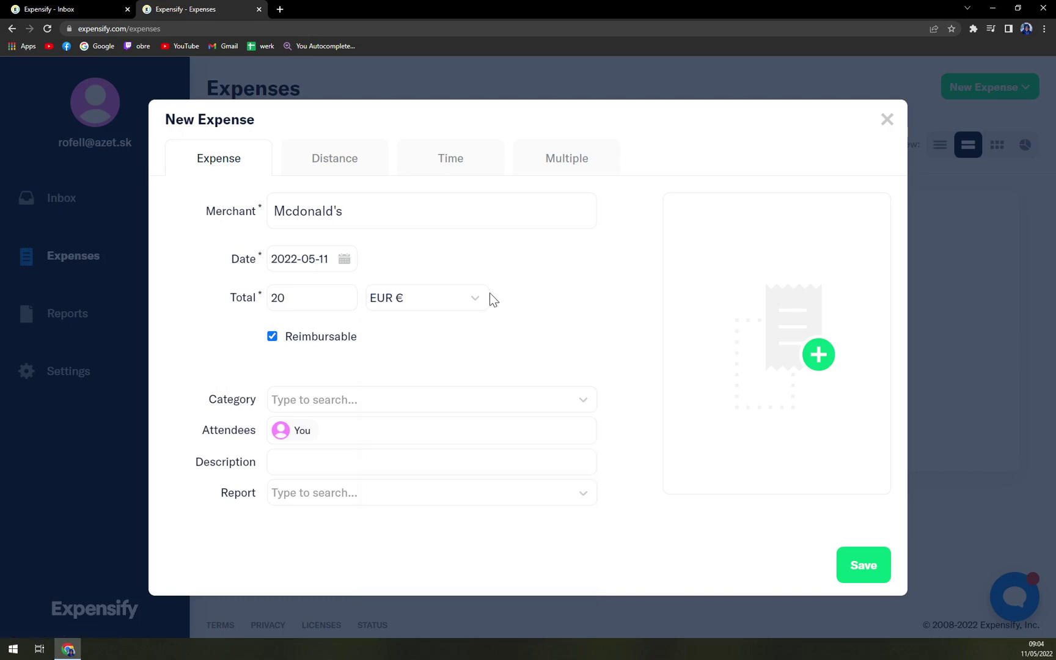
- Change the expense category from Travel to Meals and Entertainment
left_click(391, 399)
scroll(366, 476, "down", 3)
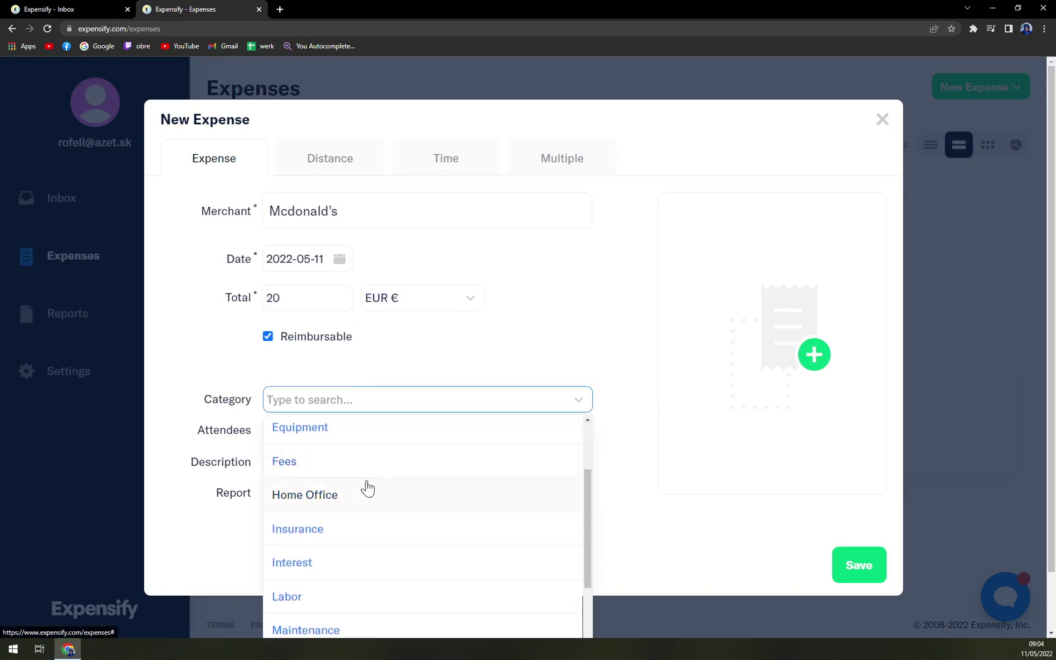
scroll(367, 488, "down", 5)
scroll(370, 497, "down", 1)
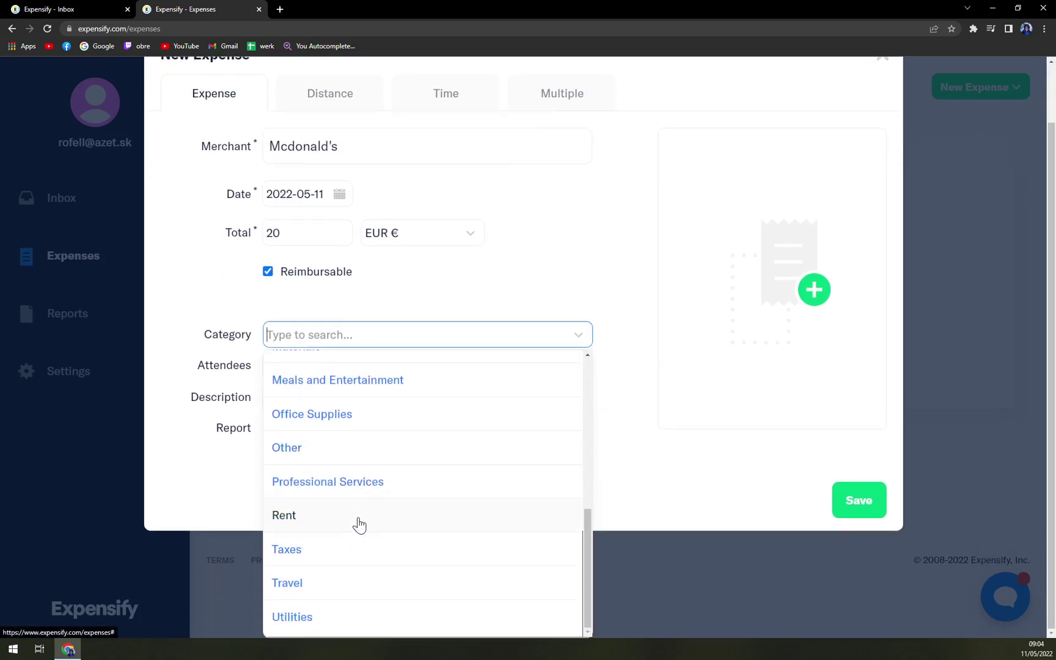
left_click(304, 586)
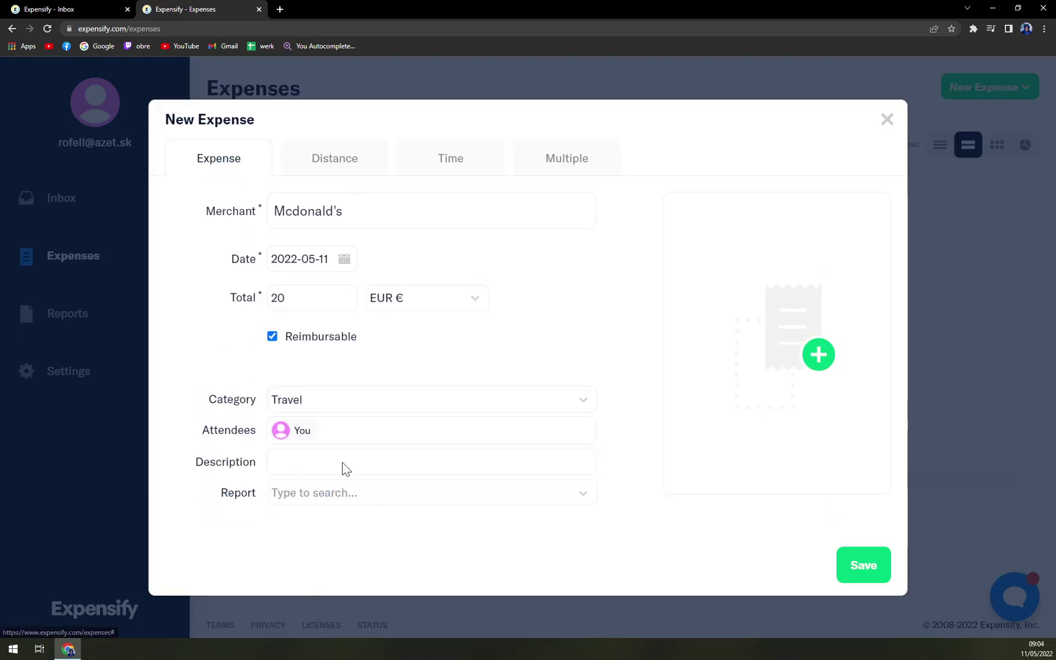
left_click(349, 399)
left_click(231, 400)
left_click(231, 400)
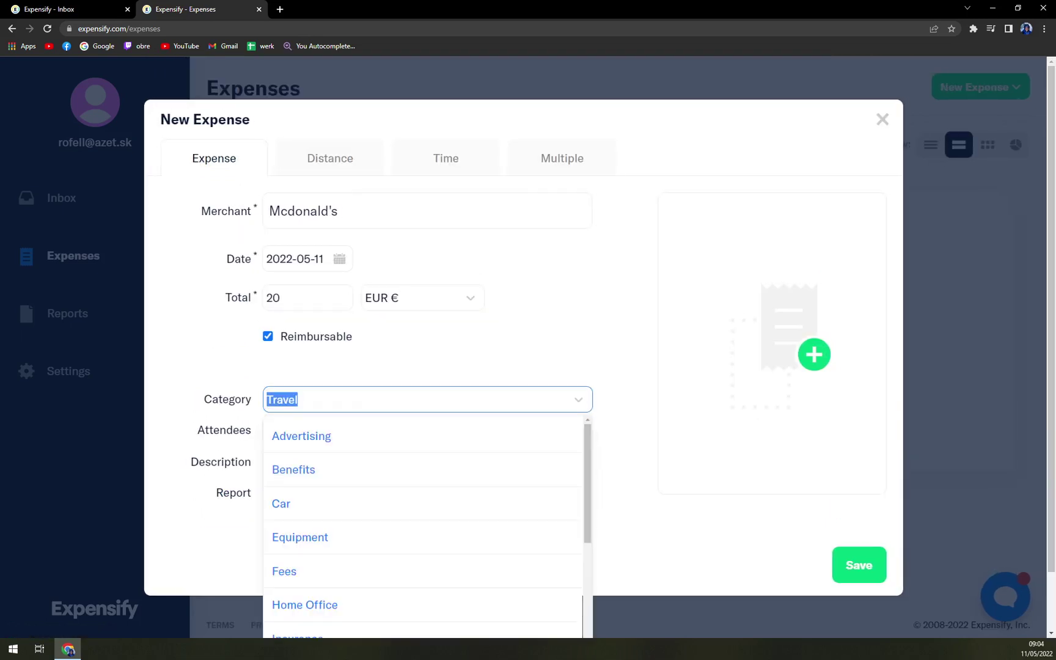
scroll(361, 521, "down", 2)
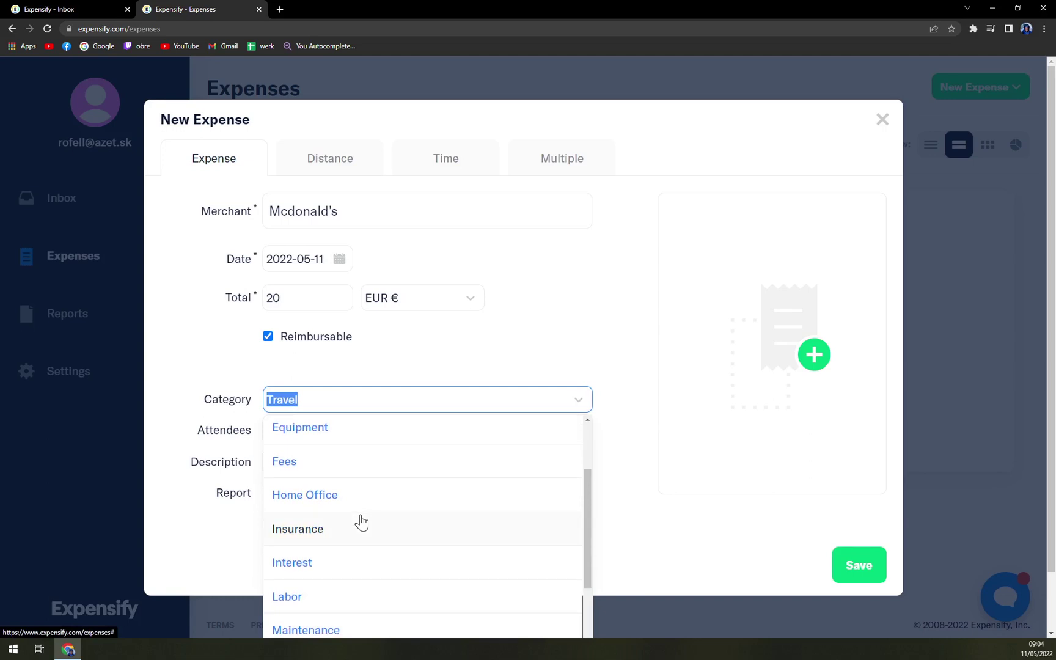
scroll(360, 520, "down", 3)
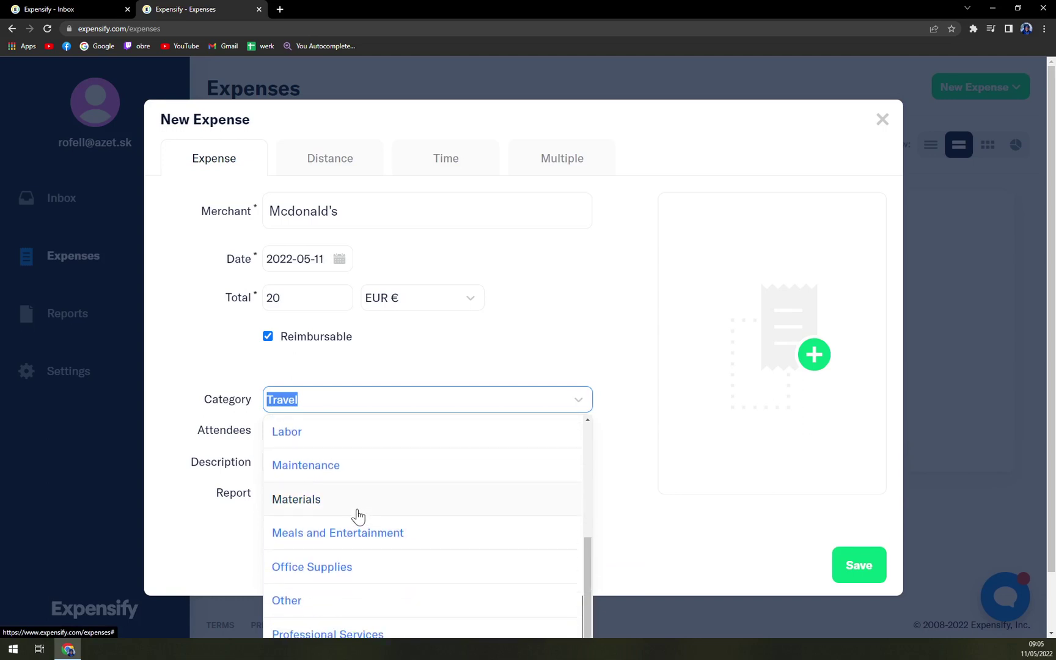
scroll(358, 516, "down", 2)
left_click(369, 488)
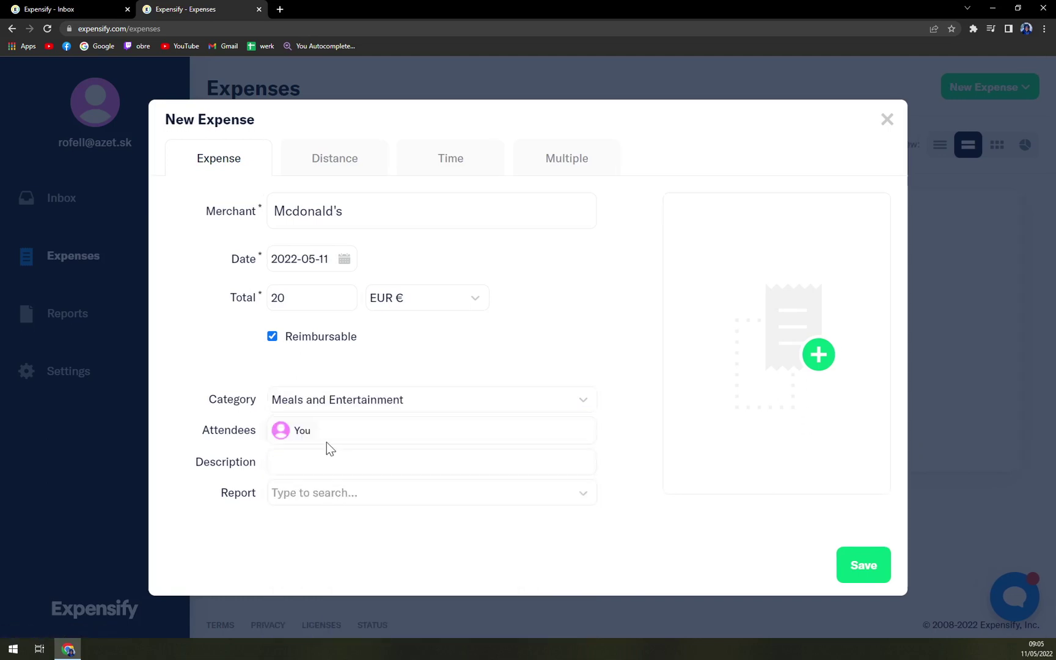
- Skip the description and close the report options without choosing a report
left_click(328, 462)
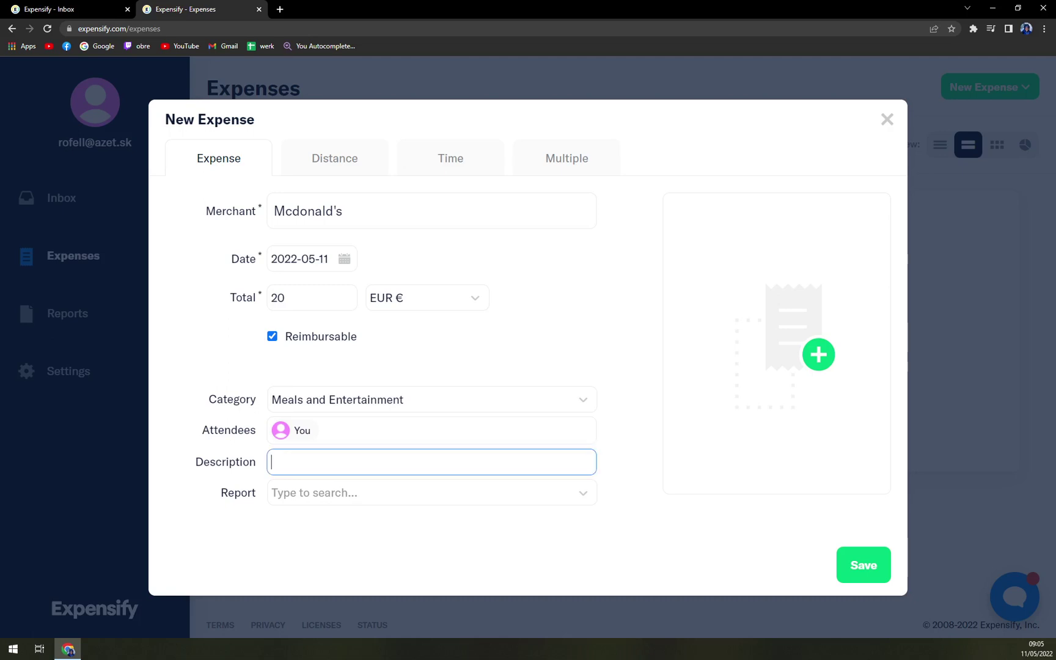
key("Tab")
left_click(228, 536)
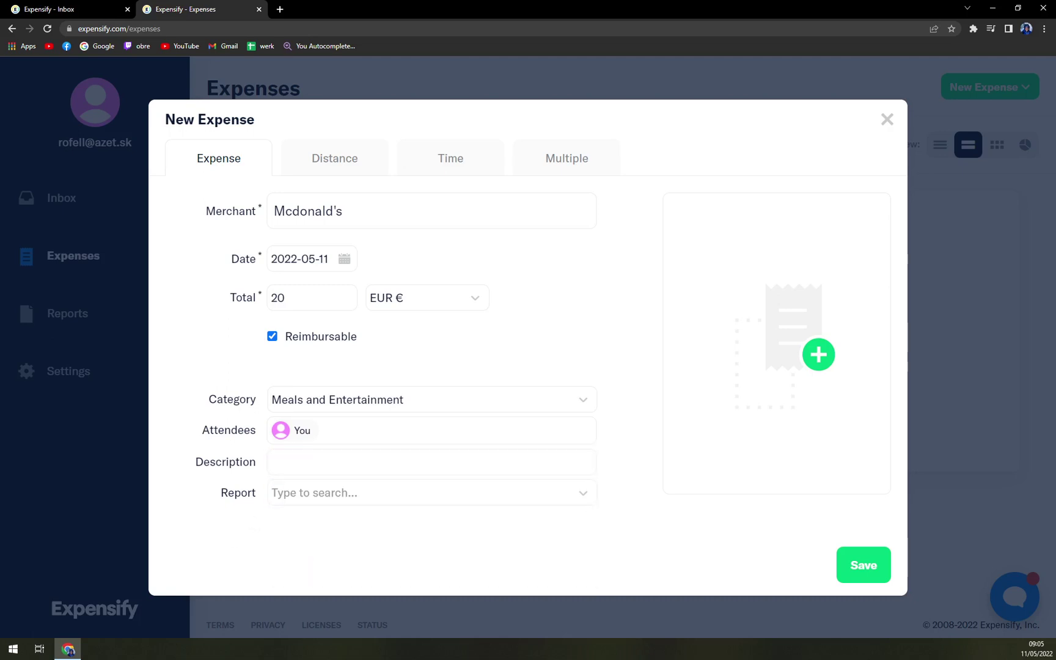
- Look at the Distance, Time and Multiple forms, then save the Mcdonald's expense
left_click(346, 166)
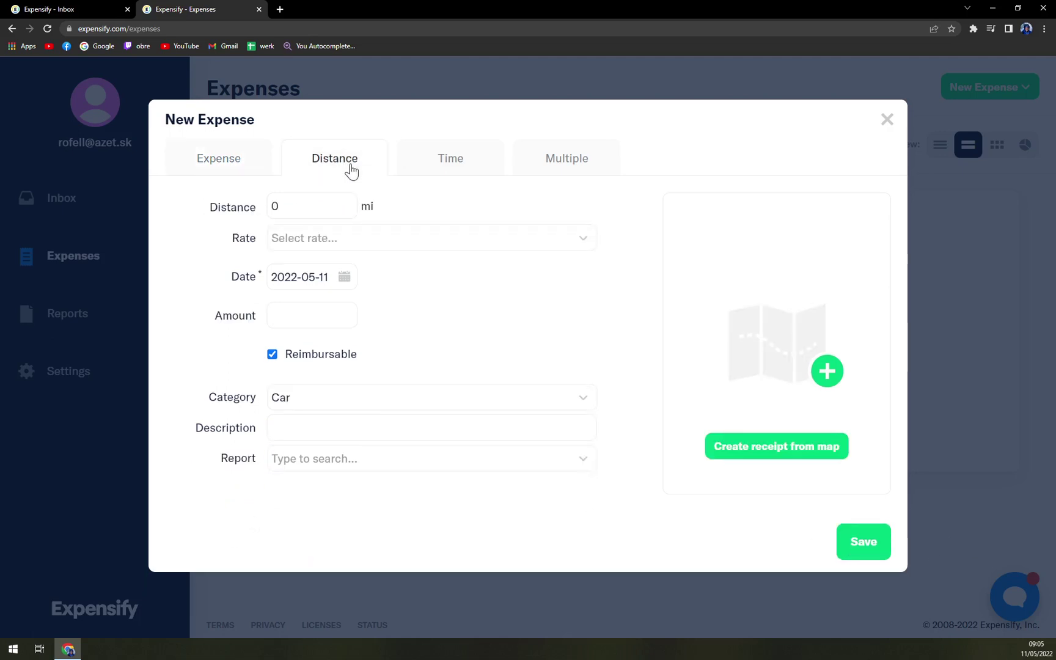
left_click(450, 161)
left_click(565, 165)
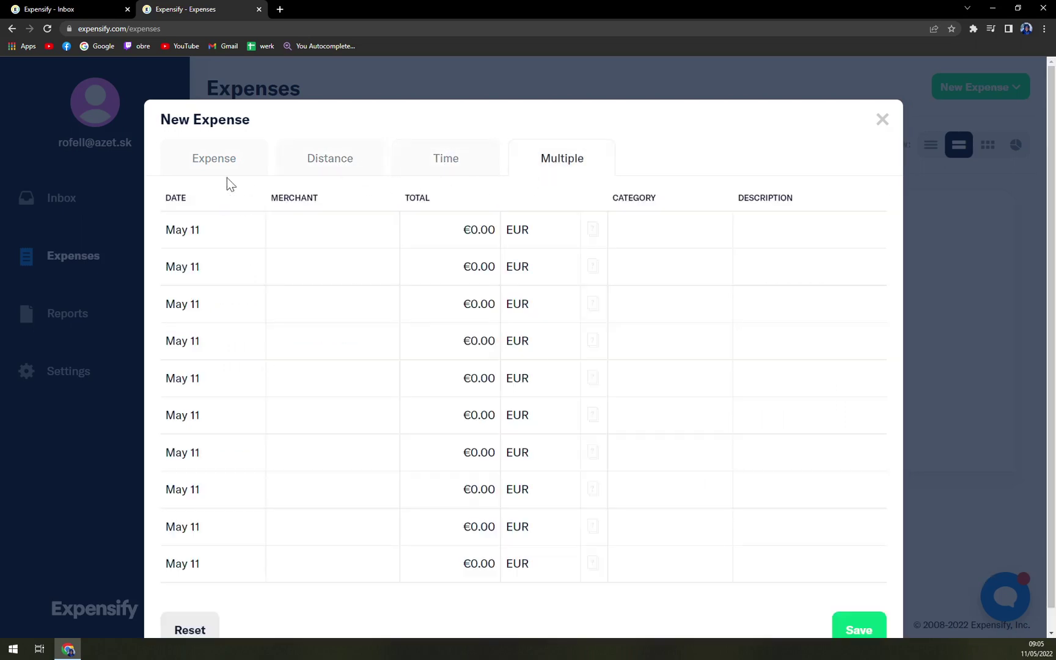
left_click(203, 171)
left_click(863, 565)
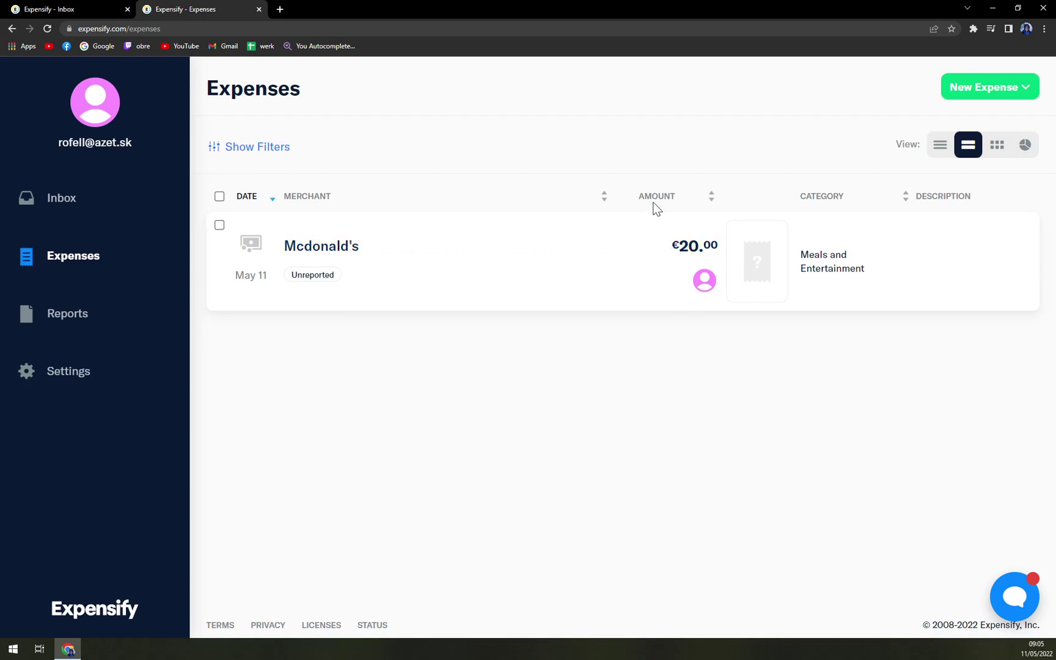
- Leave the €20.00 amount unchanged, then view and close the new expense options
left_click(689, 246)
left_click(694, 358)
left_click(1031, 93)
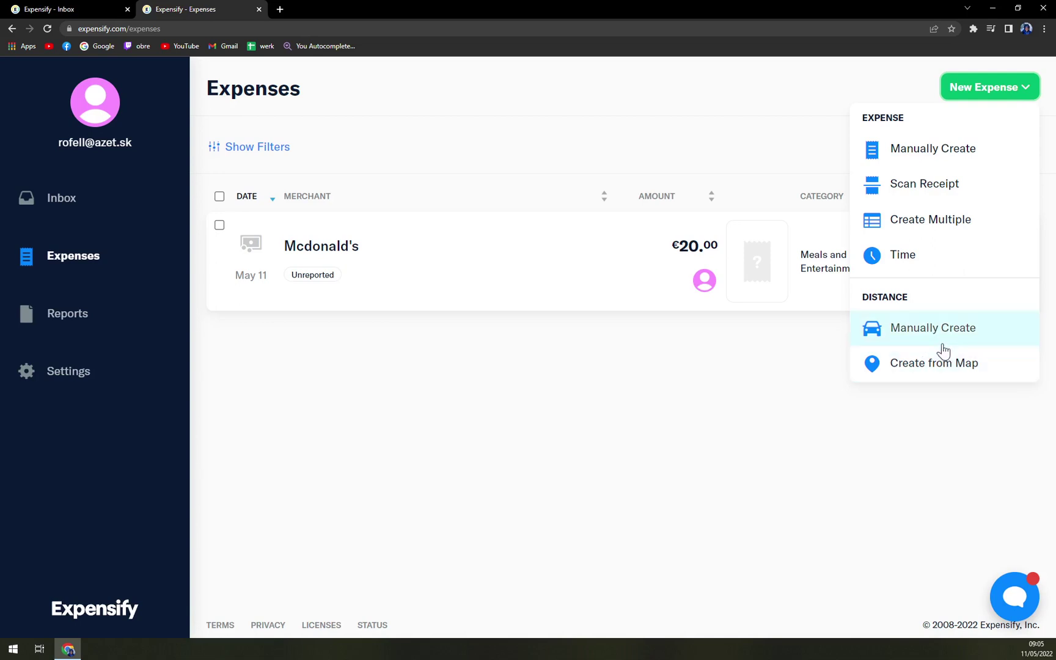
left_click(756, 408)
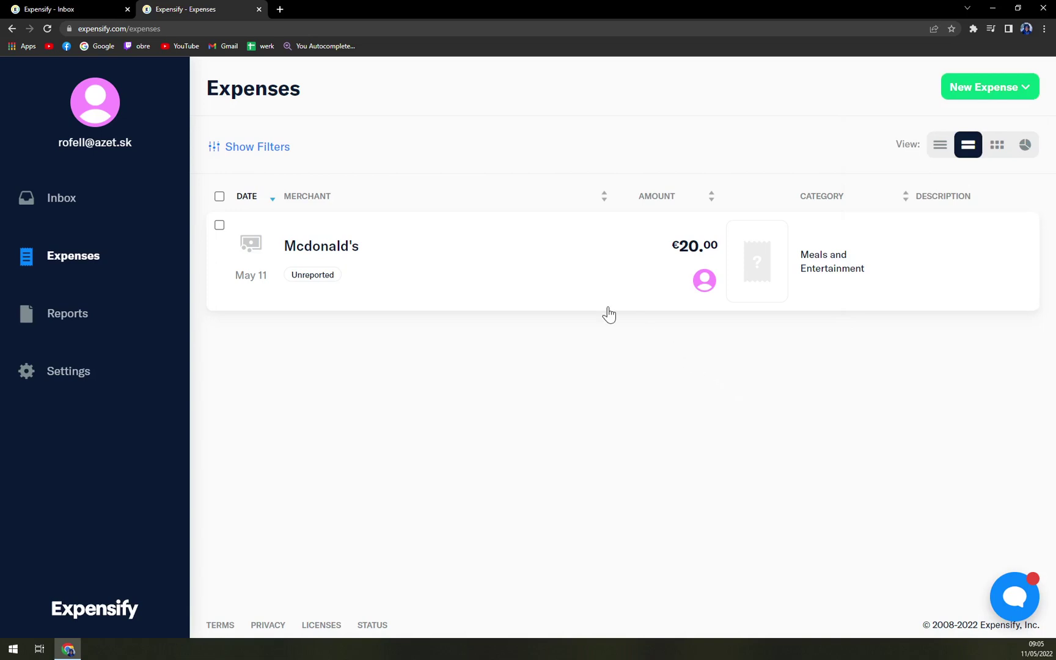
- Create a new empty report, then browse the Payments, Cards, Expense Rules and Preferences settings
left_click(60, 309)
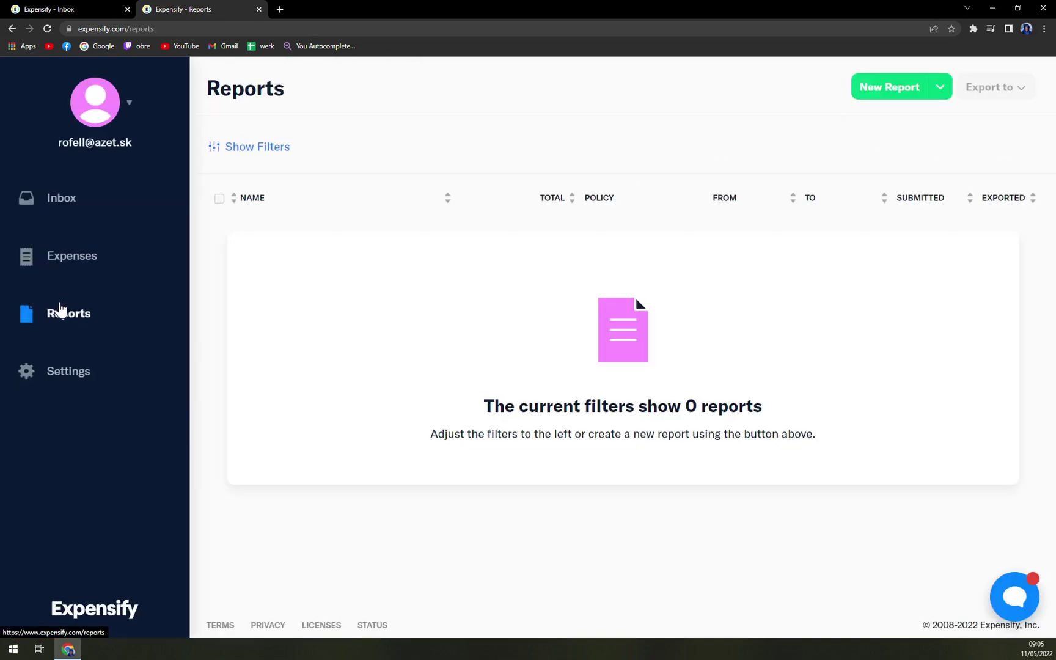
left_click(918, 95)
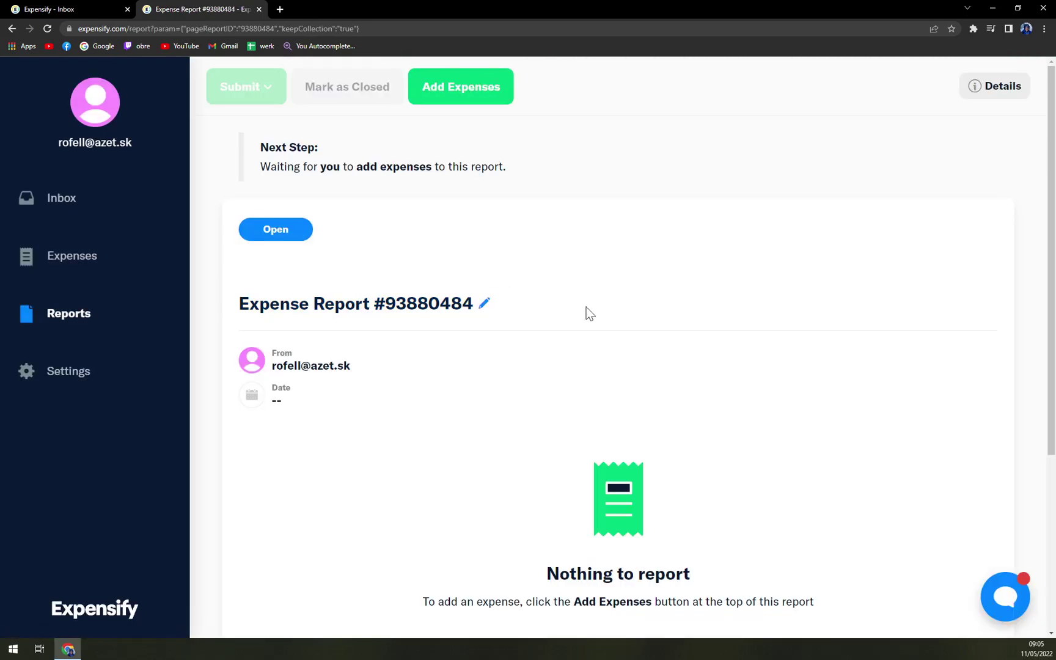
left_click(92, 382)
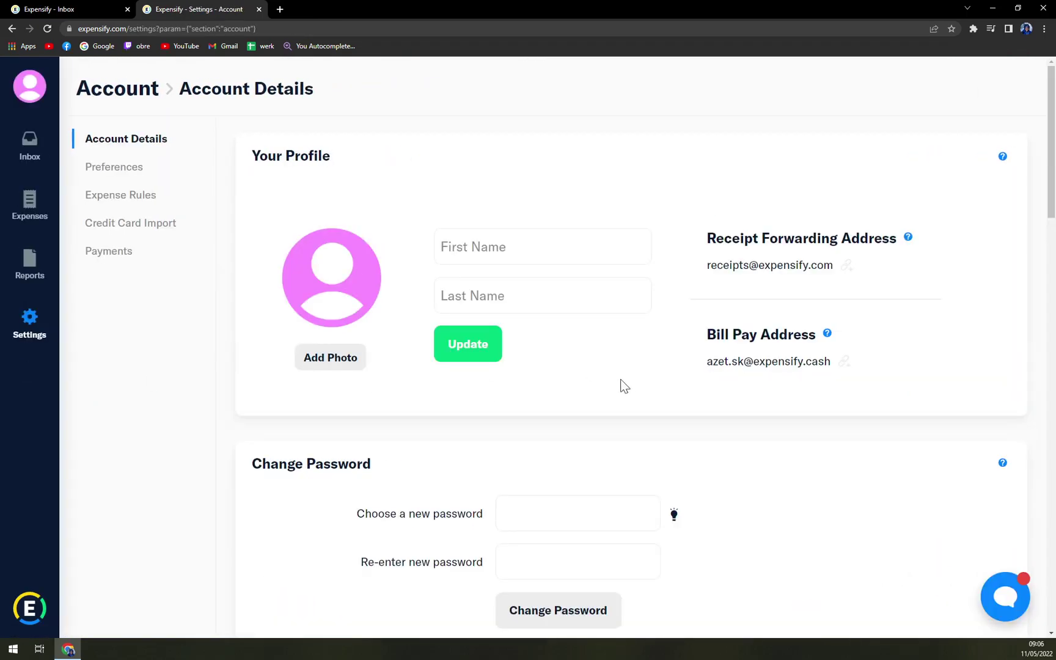
scroll(620, 382, "down", 10)
scroll(381, 400, "up", 10)
left_click(120, 255)
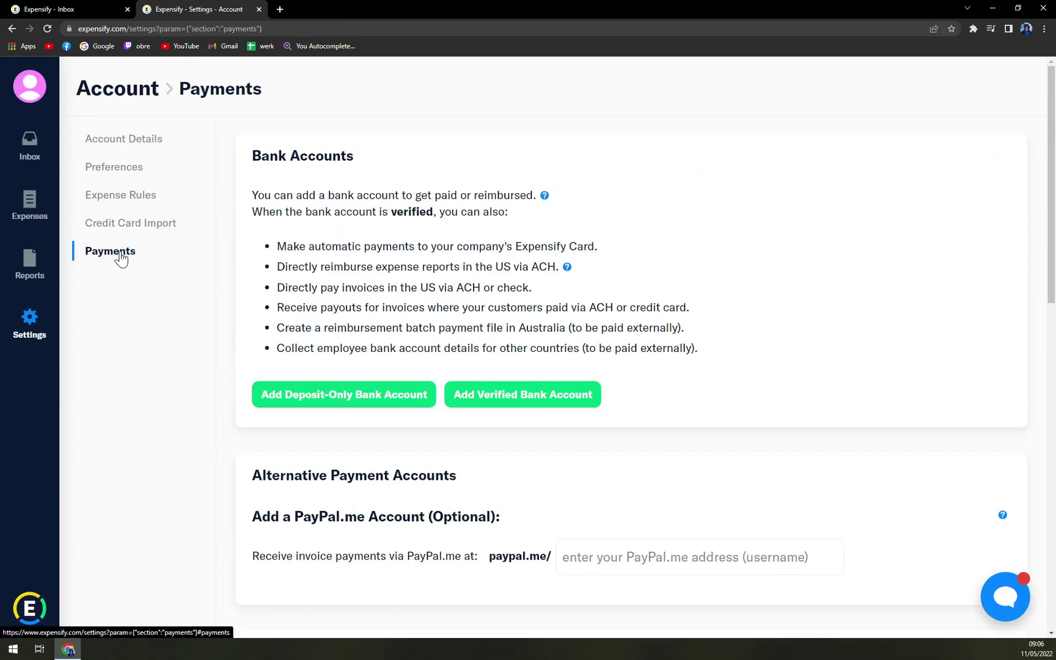
left_click(146, 227)
left_click(133, 197)
left_click(131, 168)
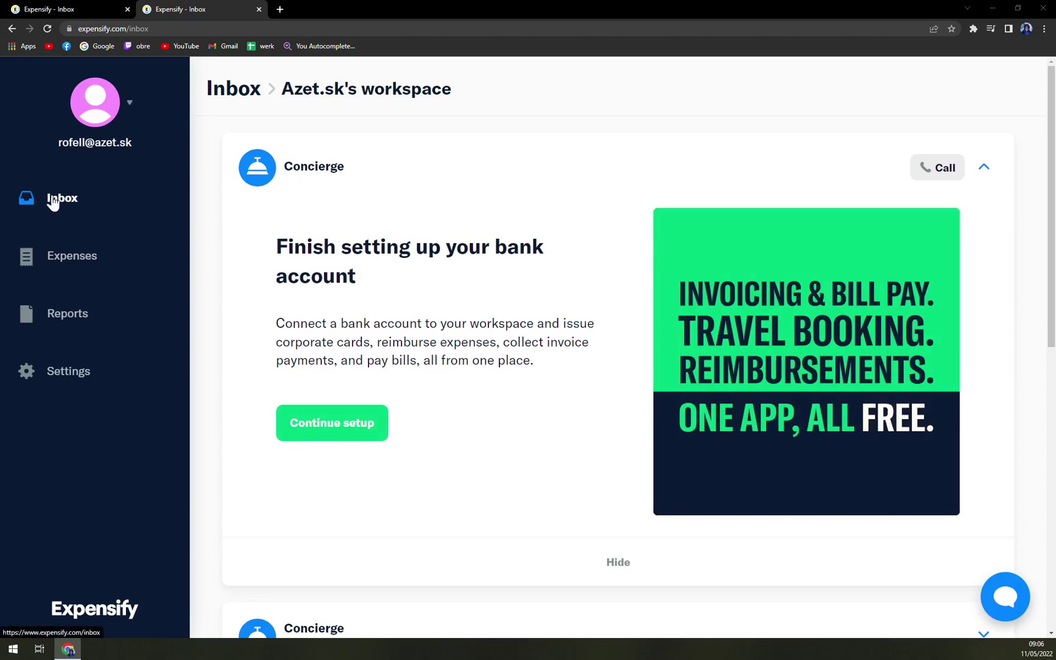
scroll(617, 409, "down", 9)
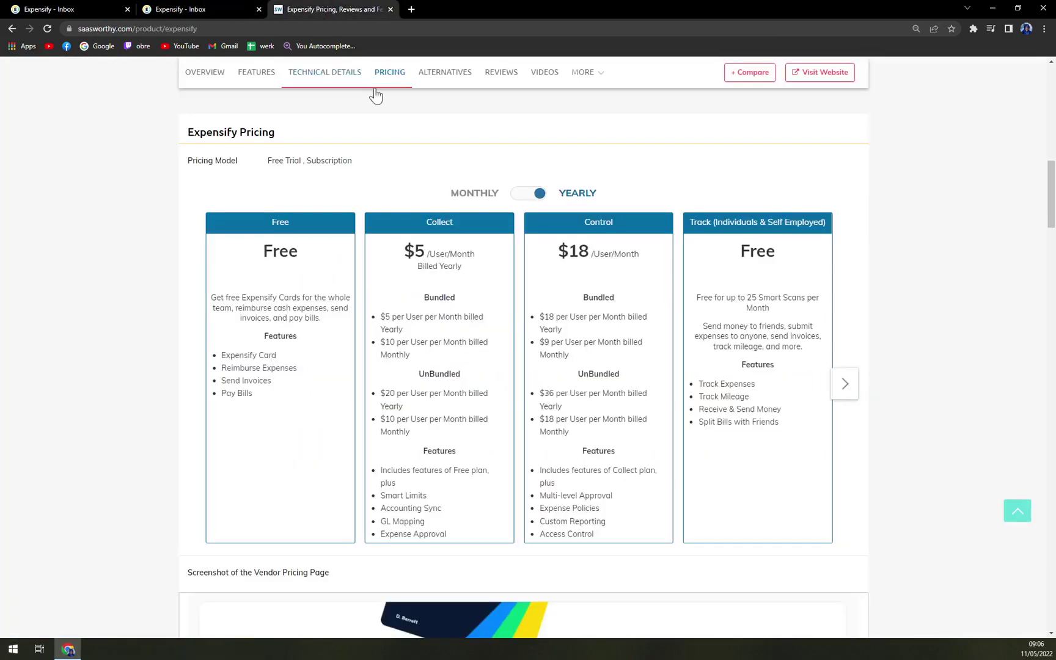
scroll(457, 190, "down", 1)
scroll(424, 225, "up", 1)
left_click(529, 197)
left_click(540, 194)
left_click(539, 194)
left_click(539, 195)
left_click(539, 194)
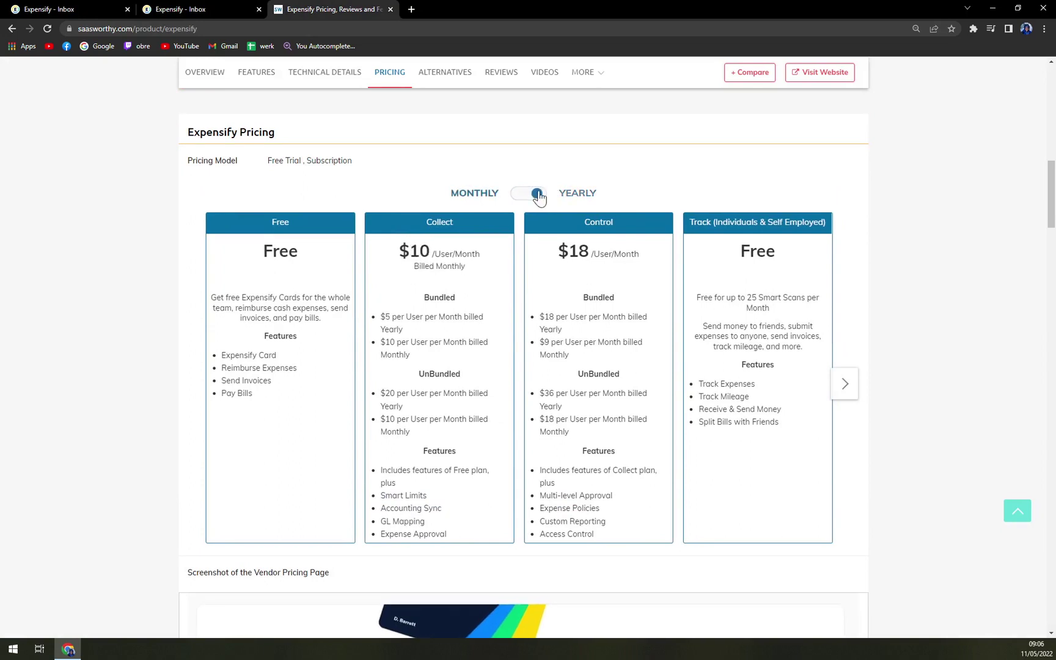
left_click(519, 194)
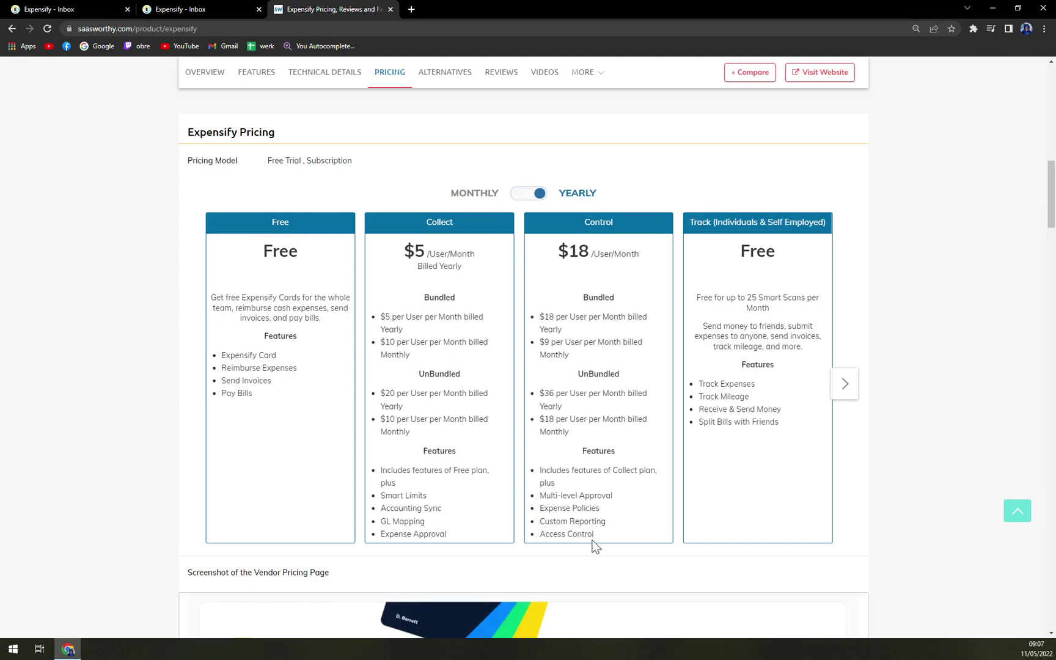
- Close the SaaSworthy pricing tab and scroll the Inbox up to the 'Finish setting up your bank account' prompt
left_click(390, 9)
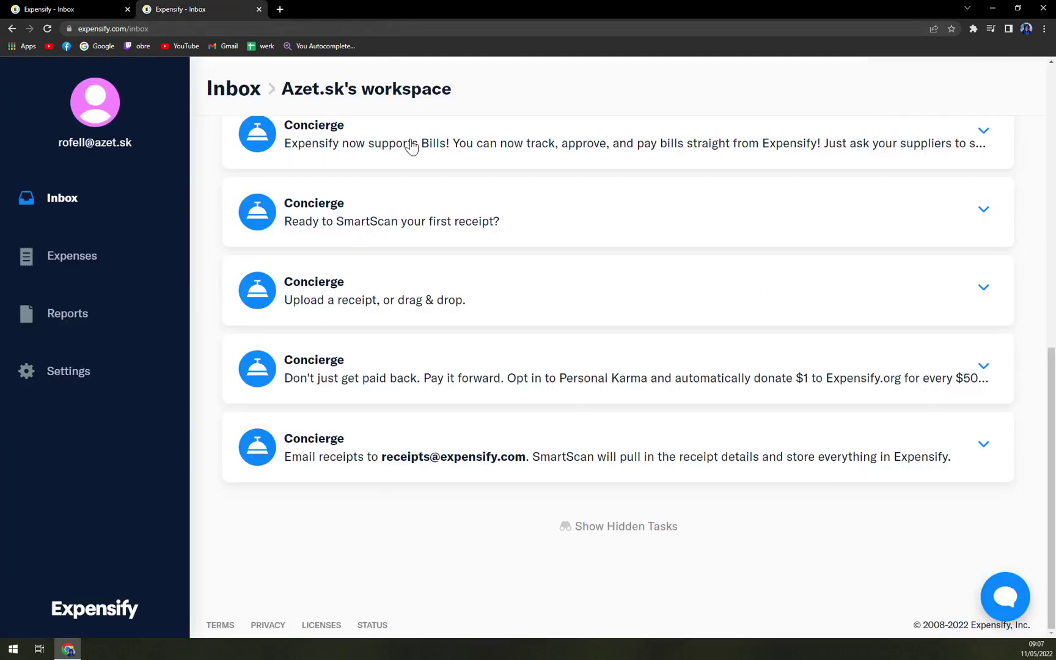
scroll(495, 504, "up", 5)
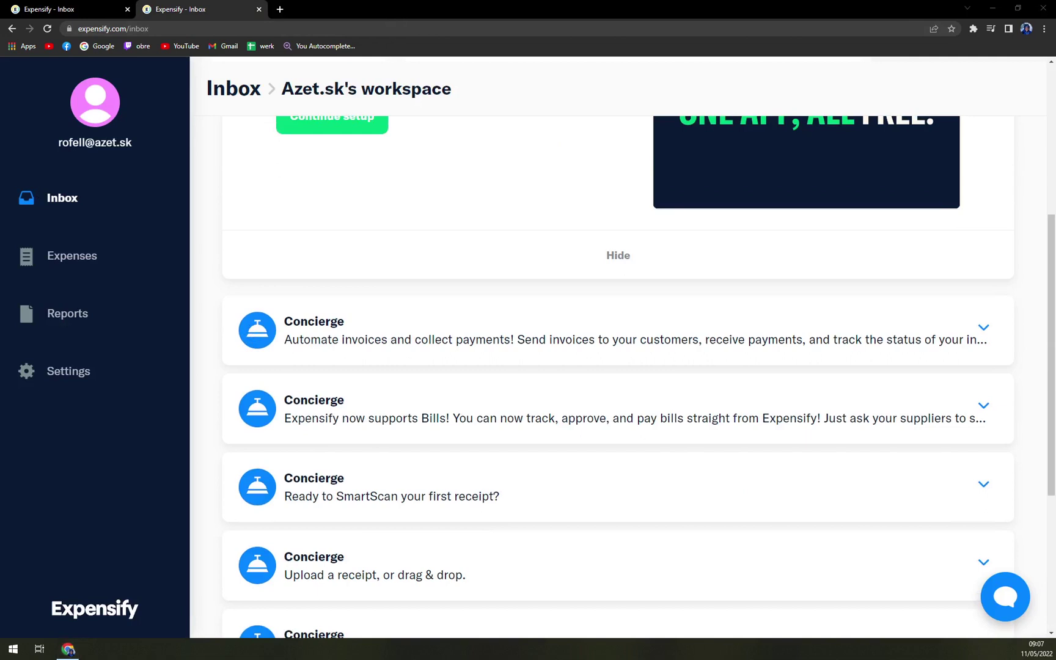
scroll(416, 221, "up", 5)
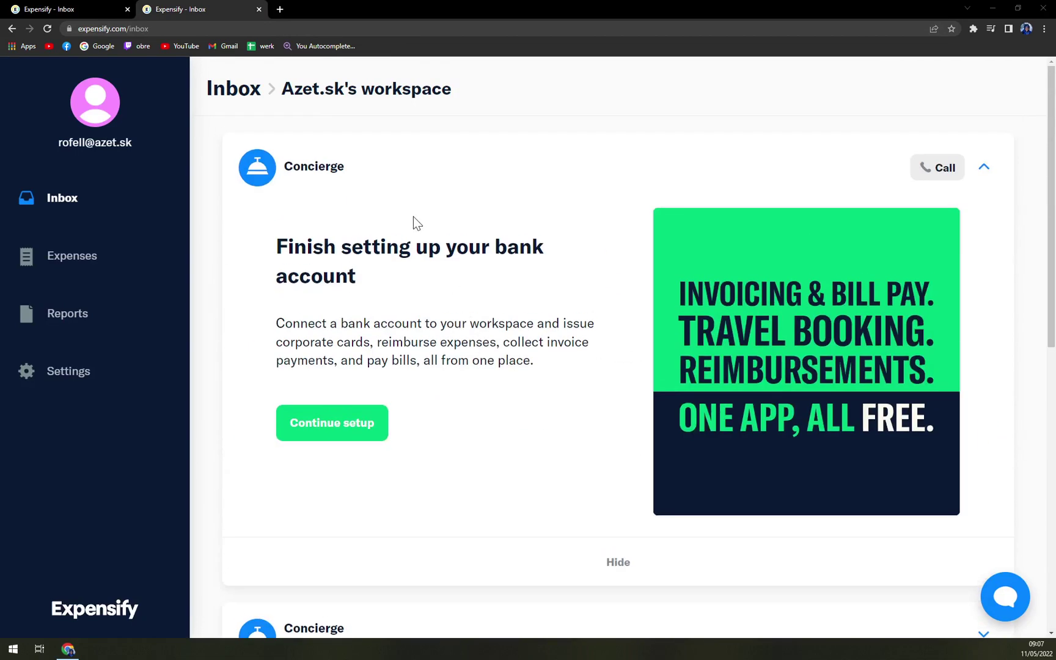